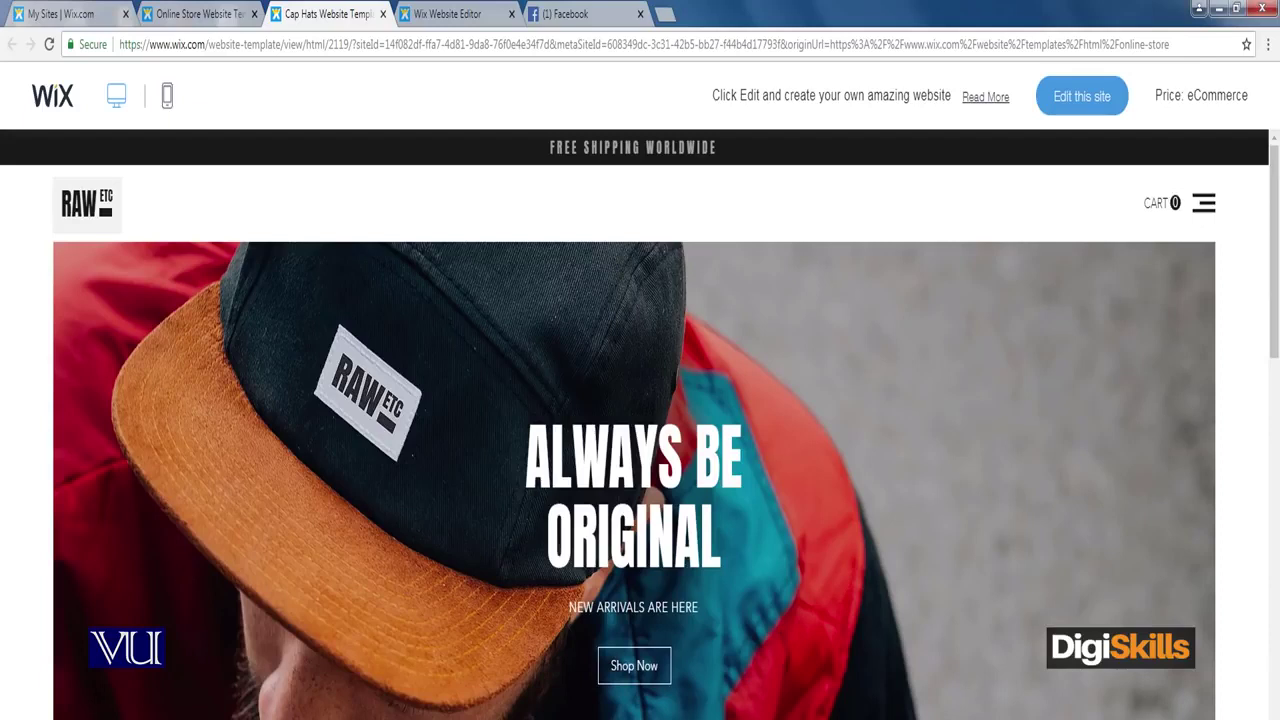
- Open the cap hats template for editing and close the other open website editor tab
click(1080, 114)
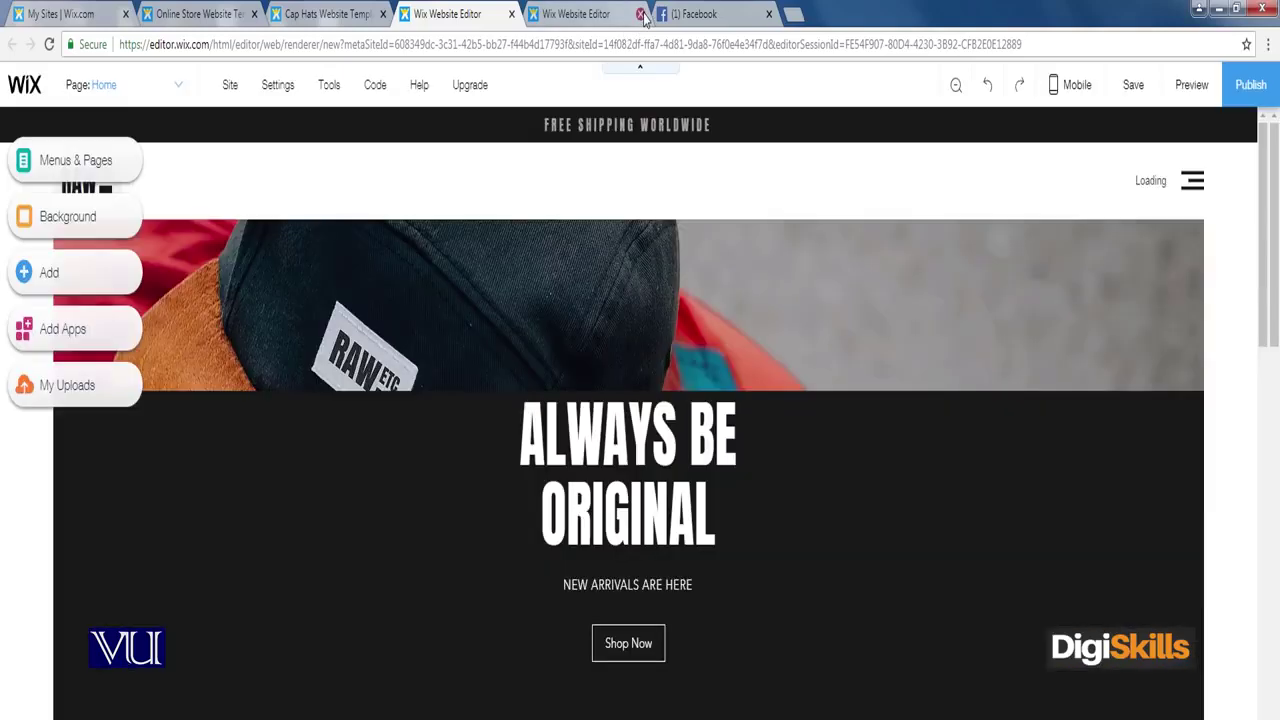
click(641, 14)
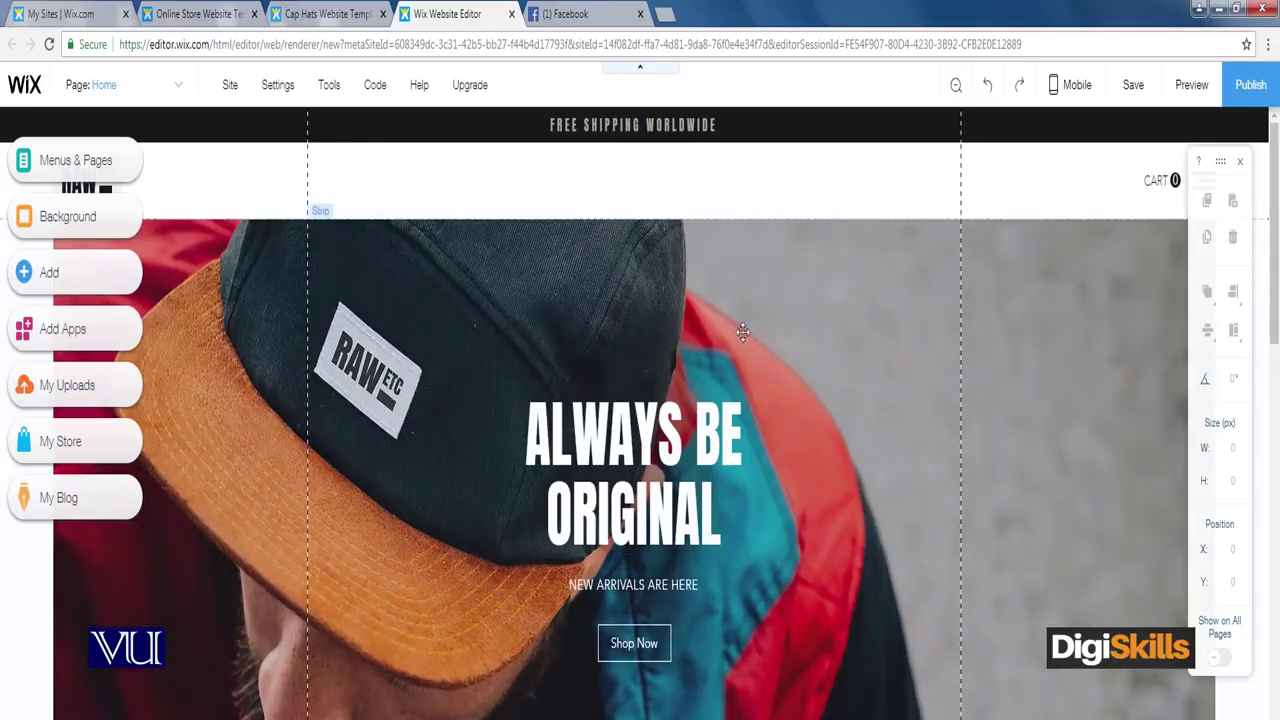
- Examine the Home page's strips, header text and product galleries from top to bottom
click(645, 442)
click(986, 417)
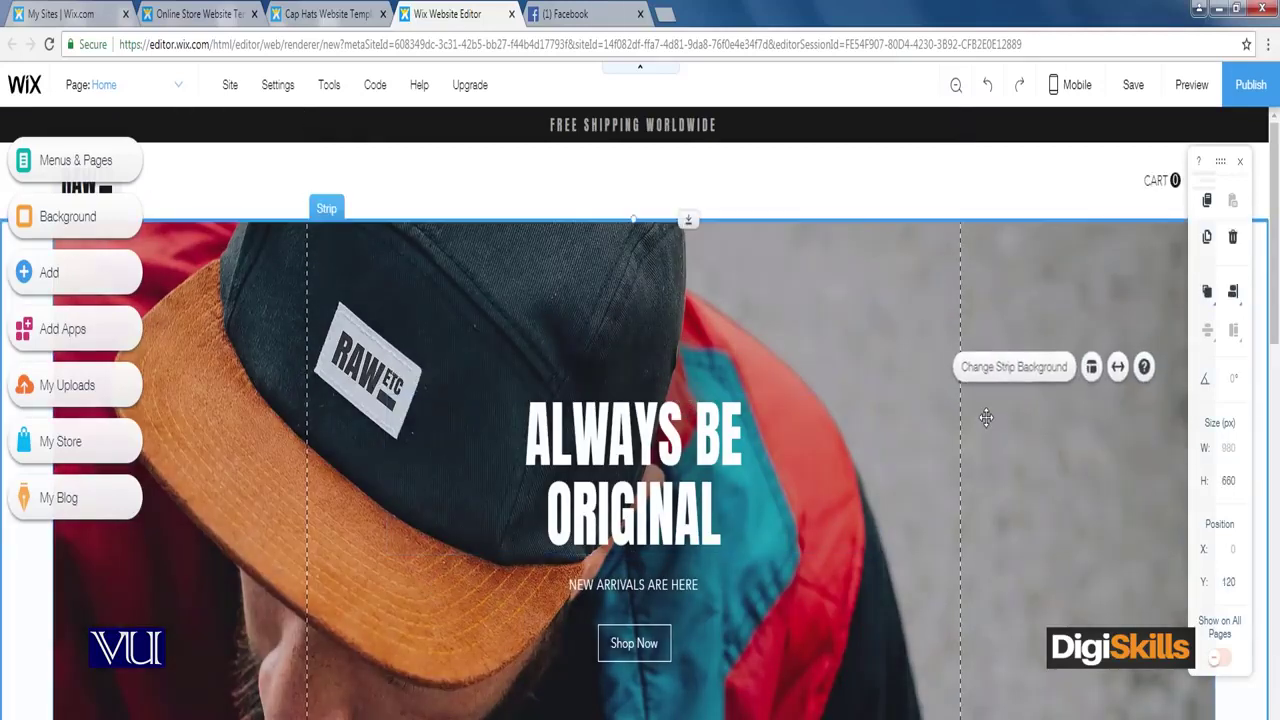
key(Tab)
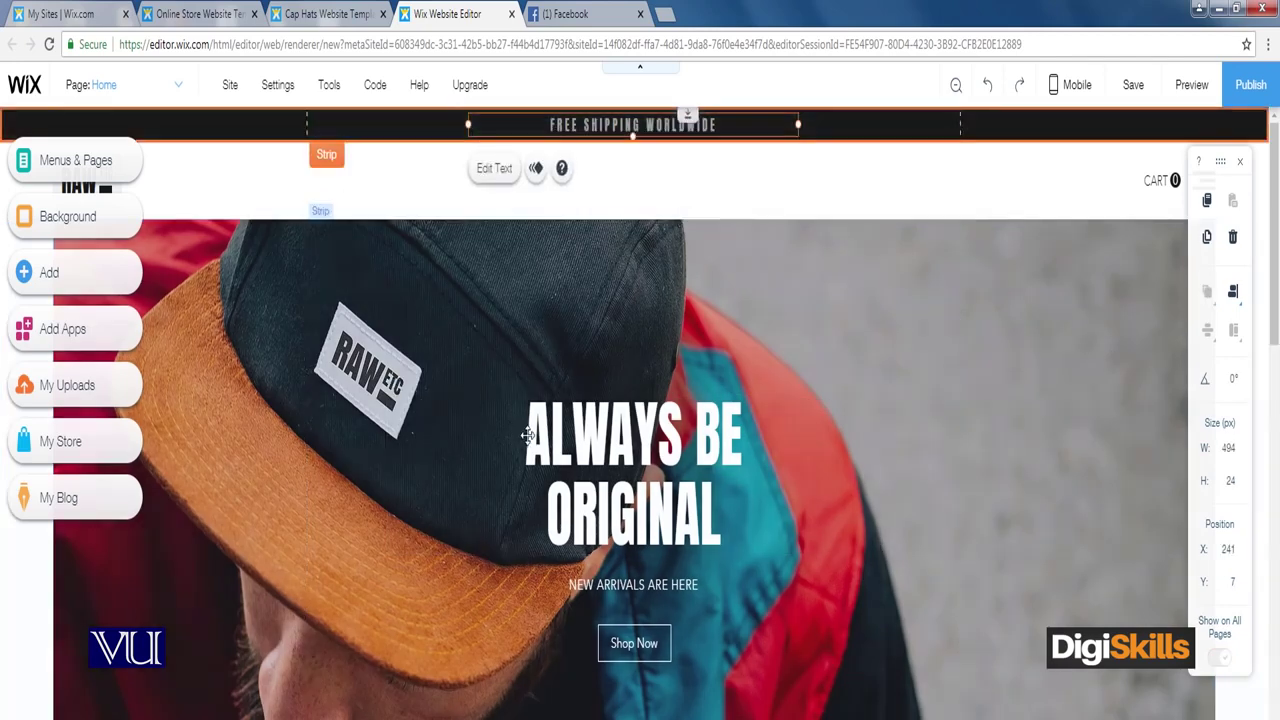
scroll(560, 490, down, 10)
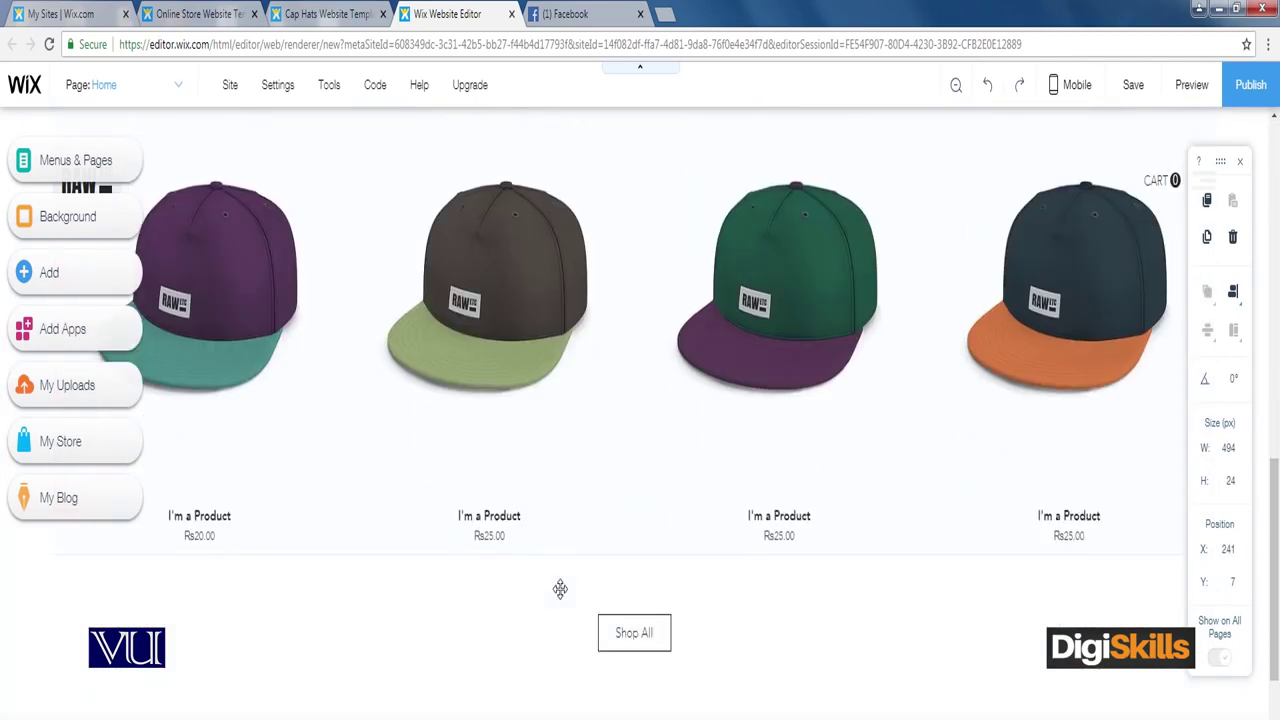
scroll(560, 588, down, 10)
scroll(562, 585, up, 8)
scroll(563, 583, up, 15)
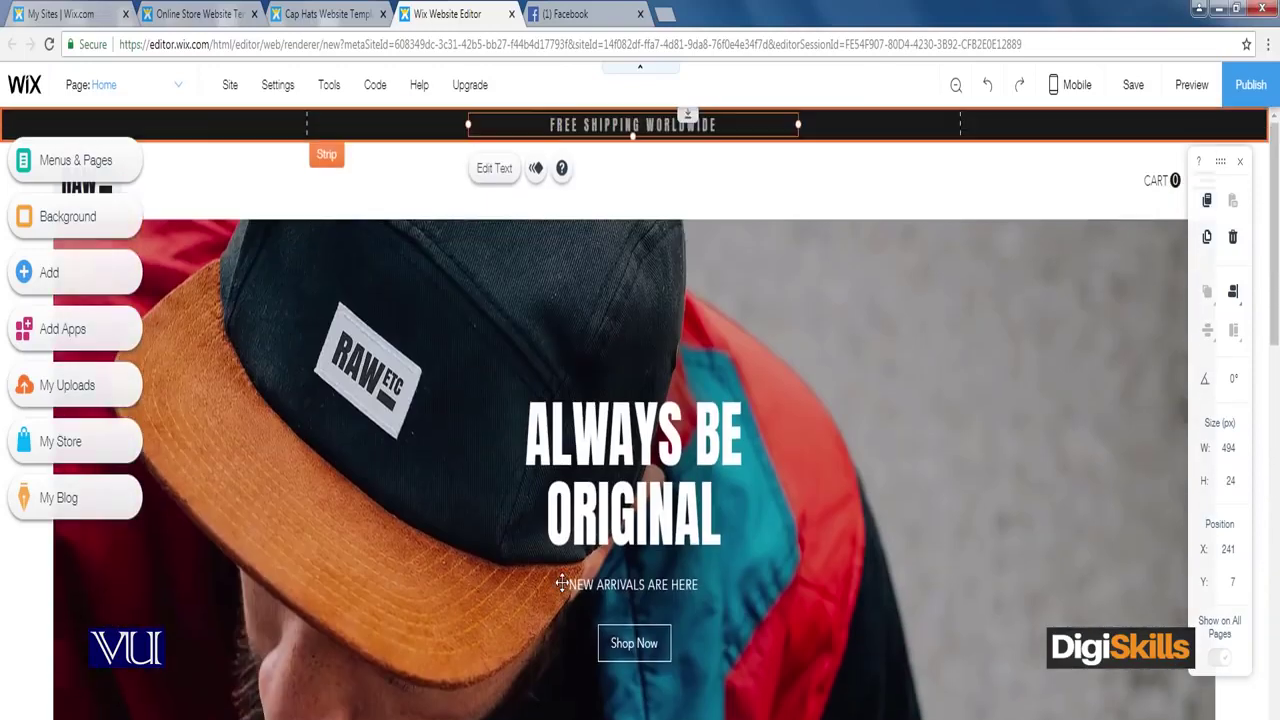
scroll(562, 583, down, 7)
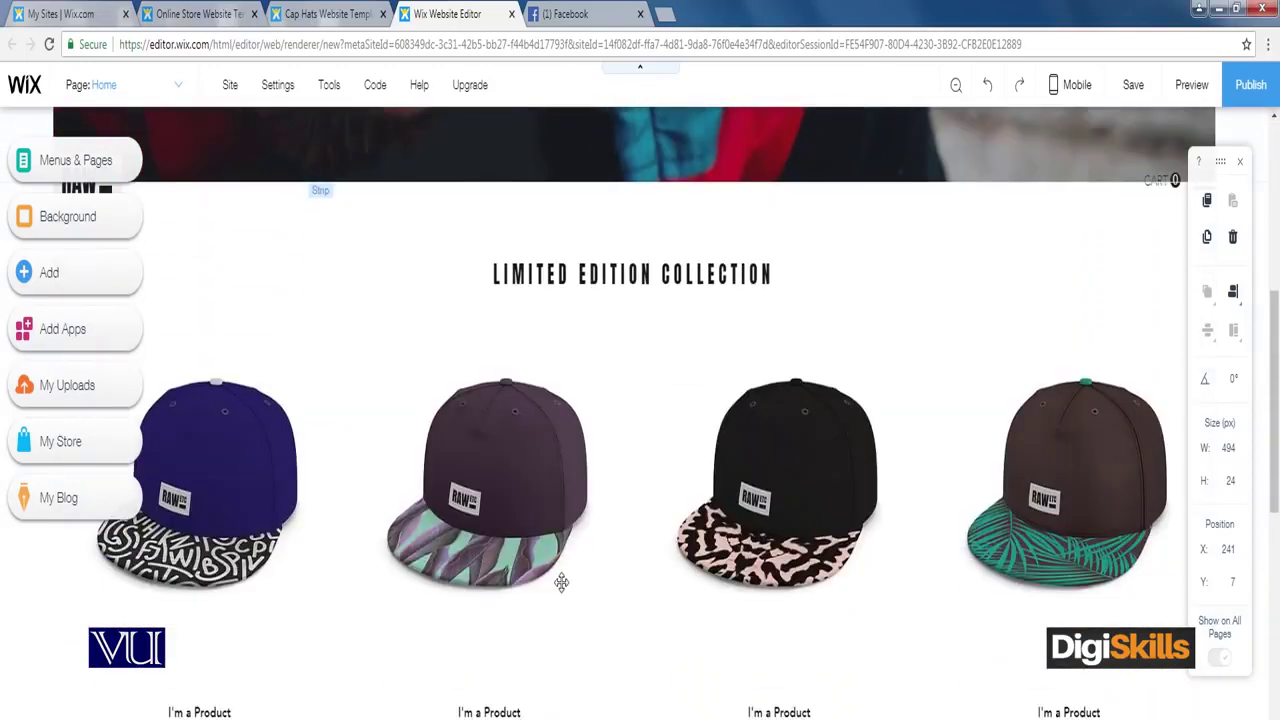
scroll(561, 582, up, 1)
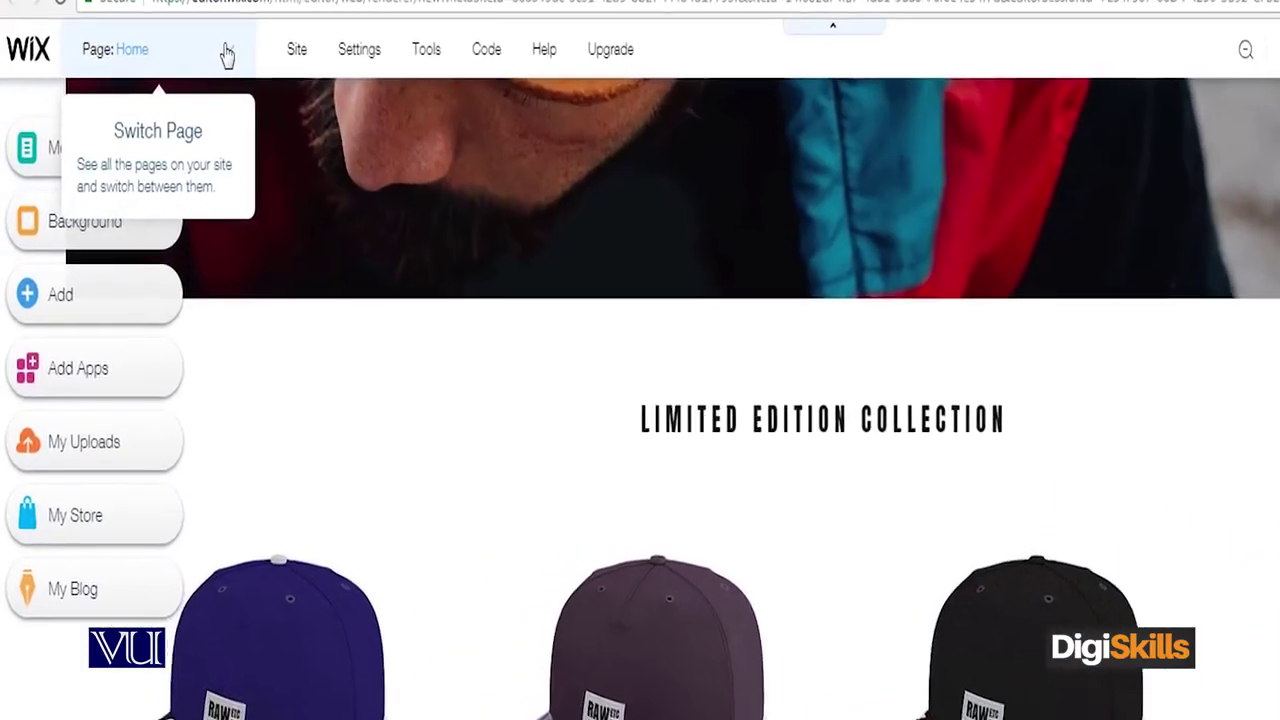
- Switch to the Shop page and look through its product gallery
click(178, 88)
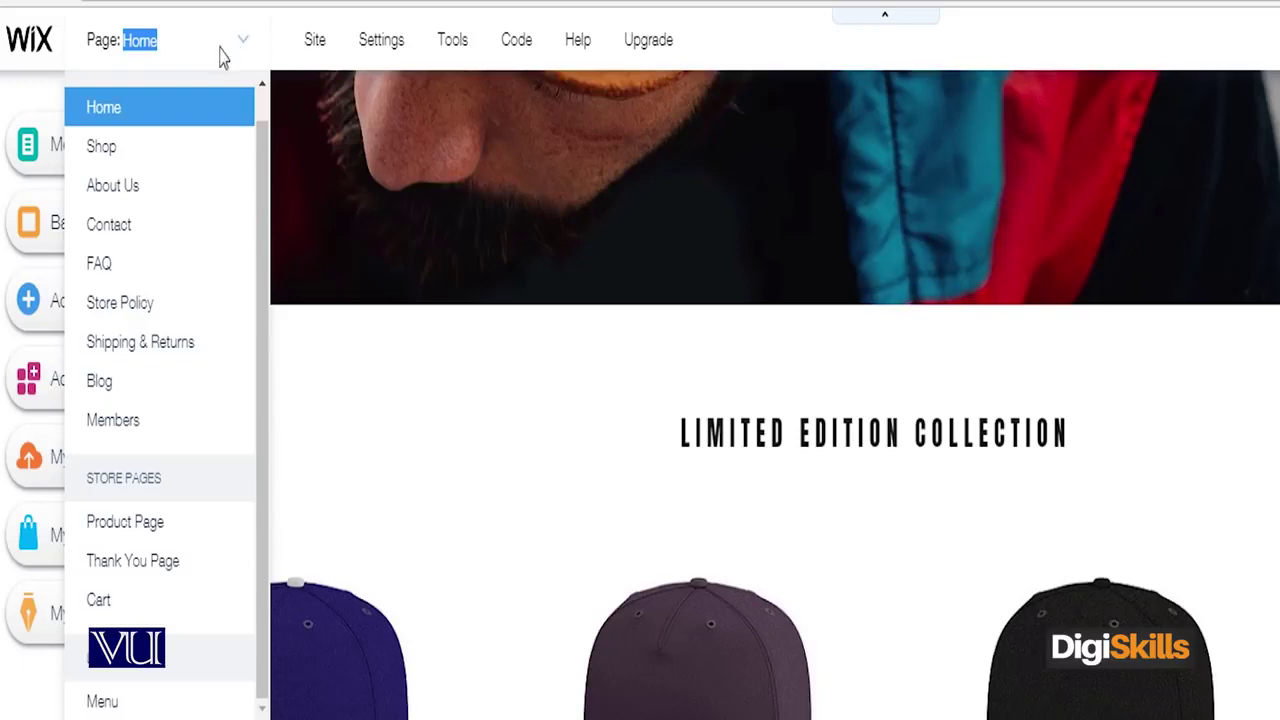
click(104, 158)
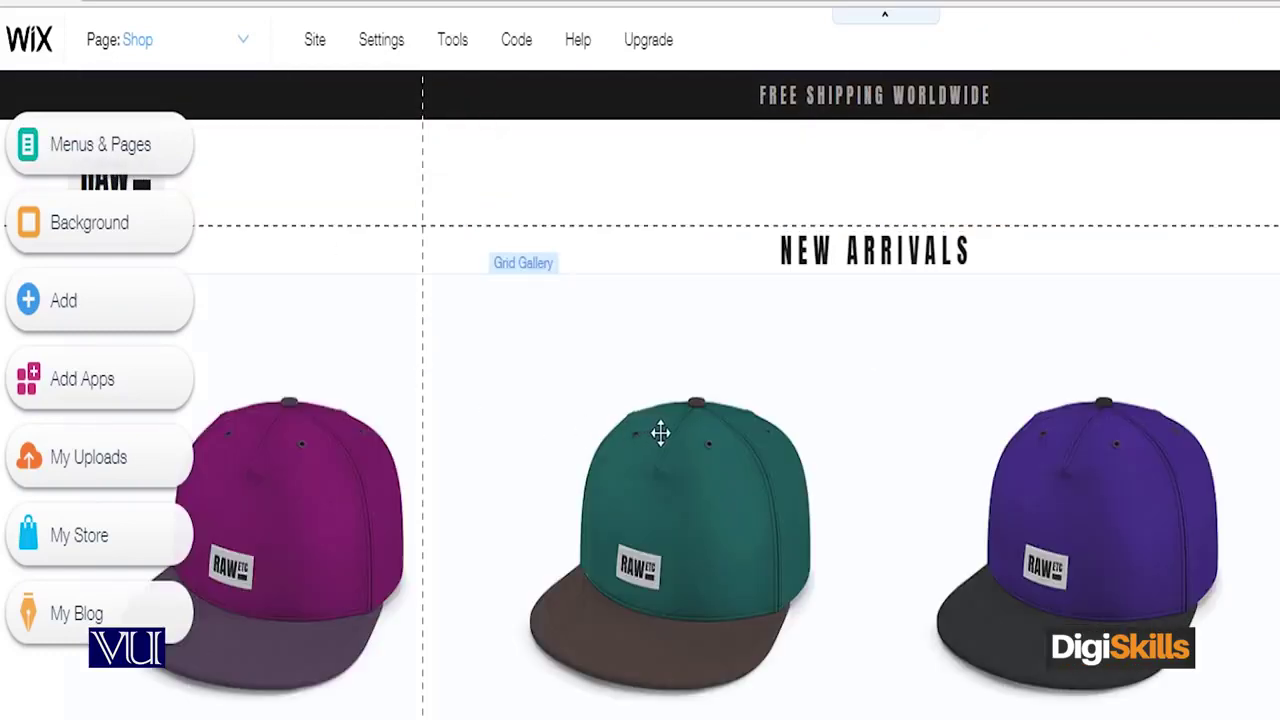
scroll(1171, 494, down, 10)
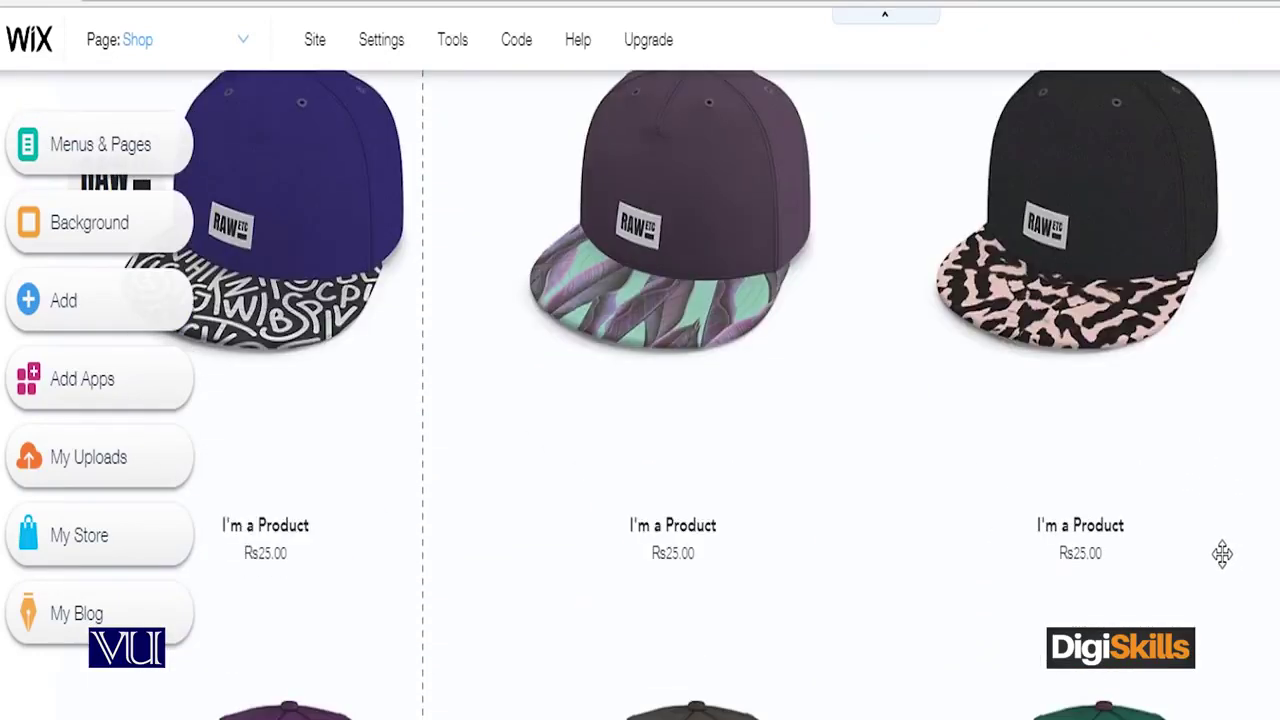
scroll(1224, 552, up, 10)
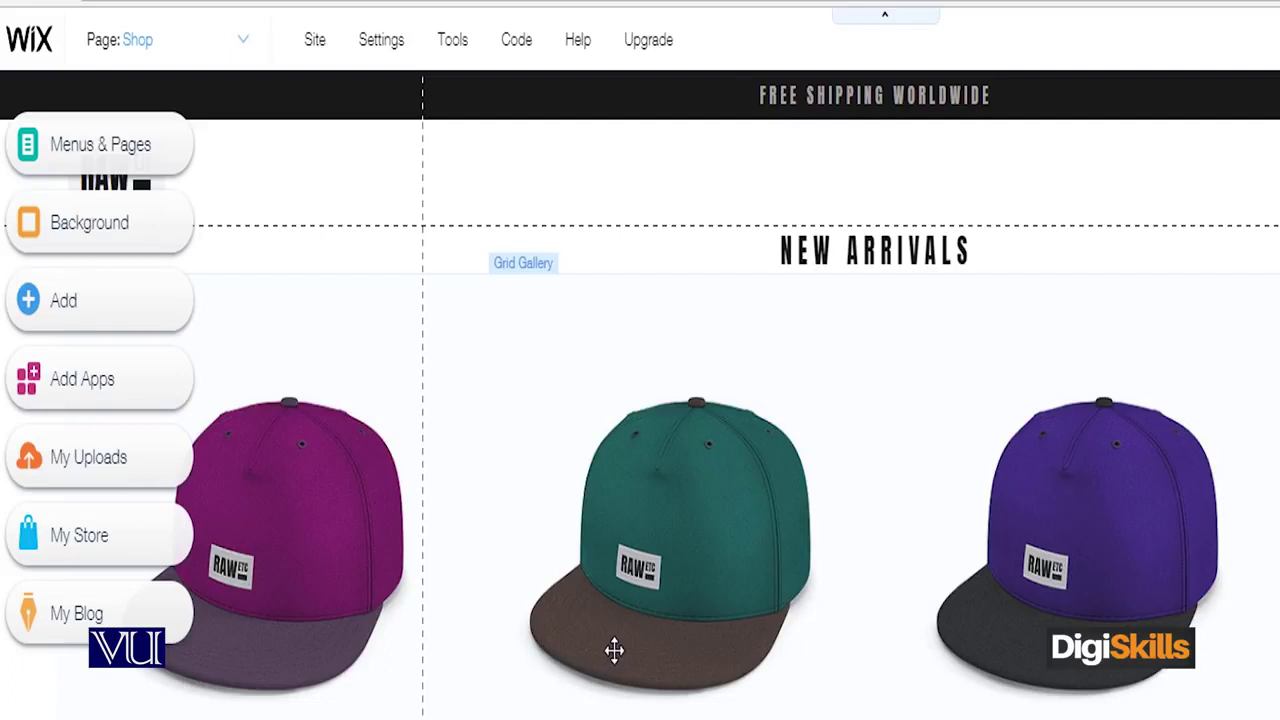
- Open product management for the Shop page's grid gallery, dismiss the tip and look through the product list
click(691, 546)
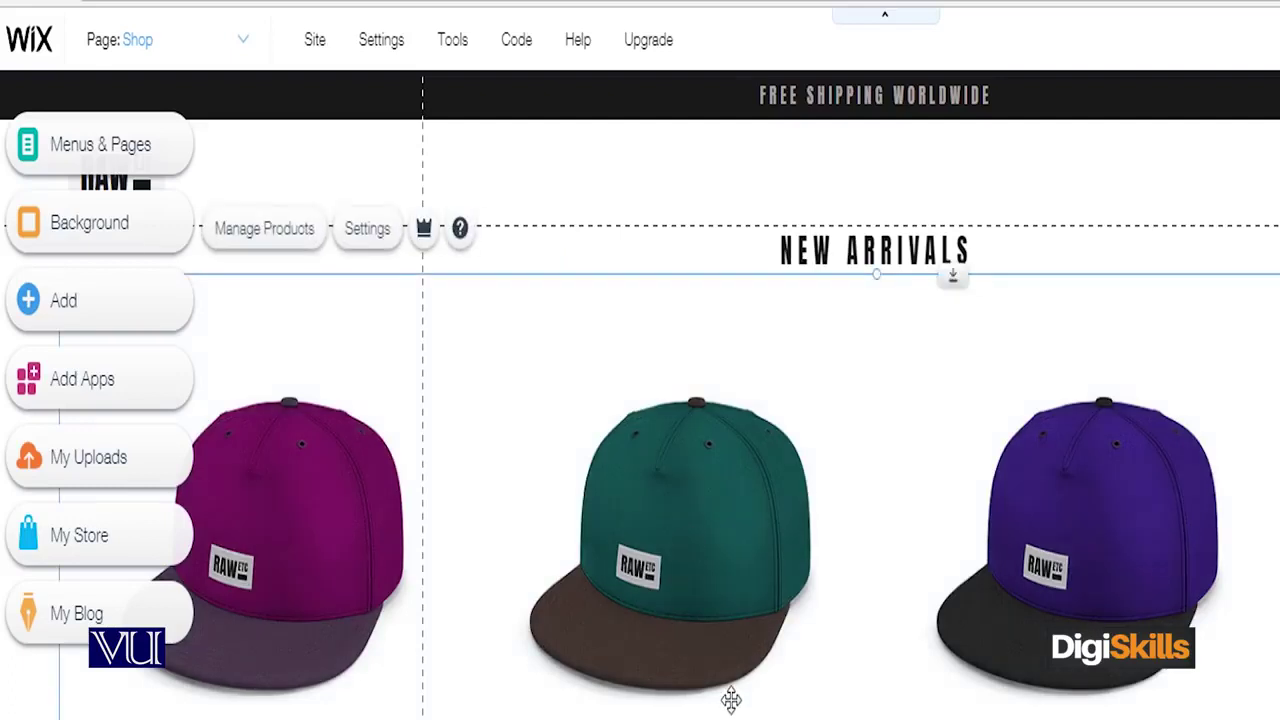
click(266, 232)
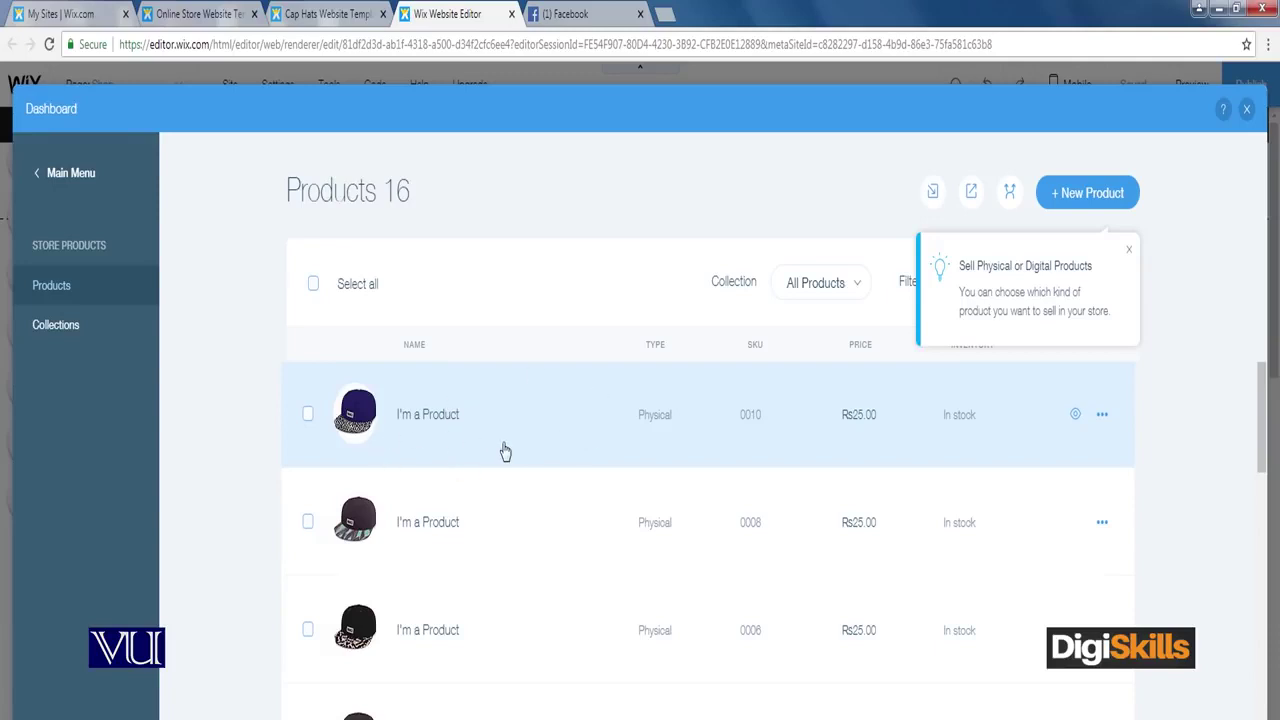
click(1129, 250)
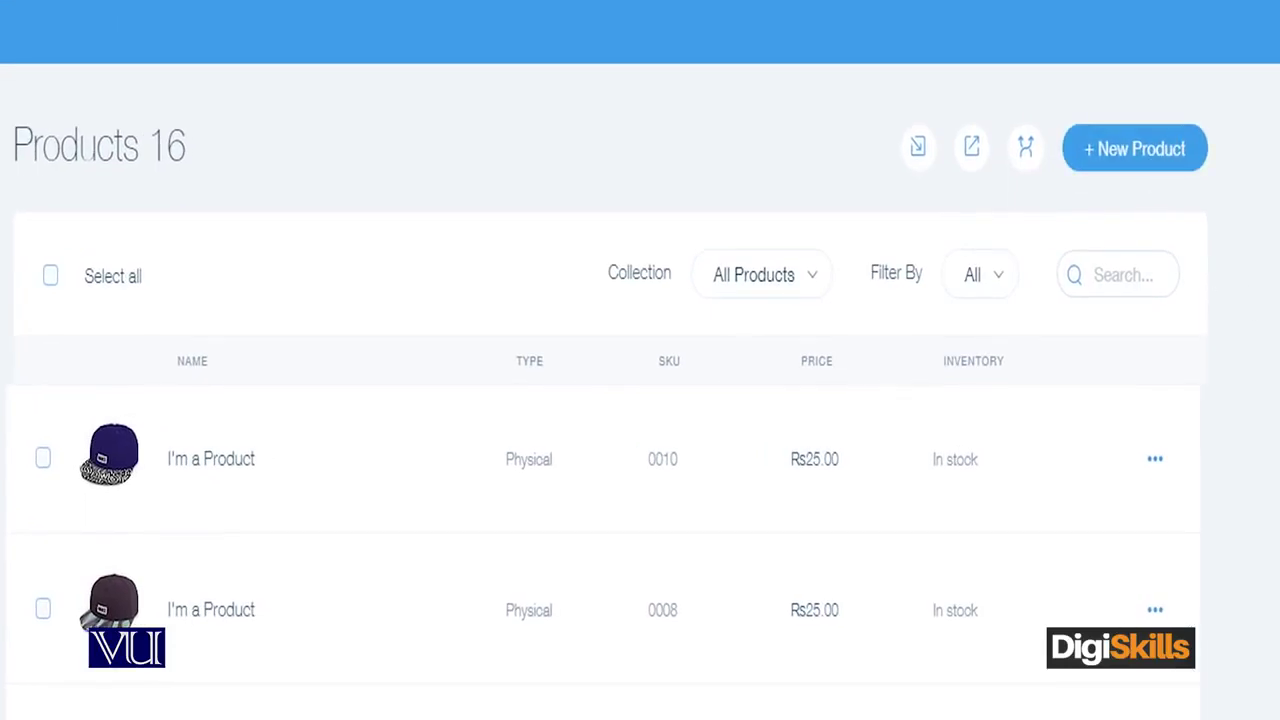
scroll(445, 600, down, 3)
scroll(449, 617, down, 5)
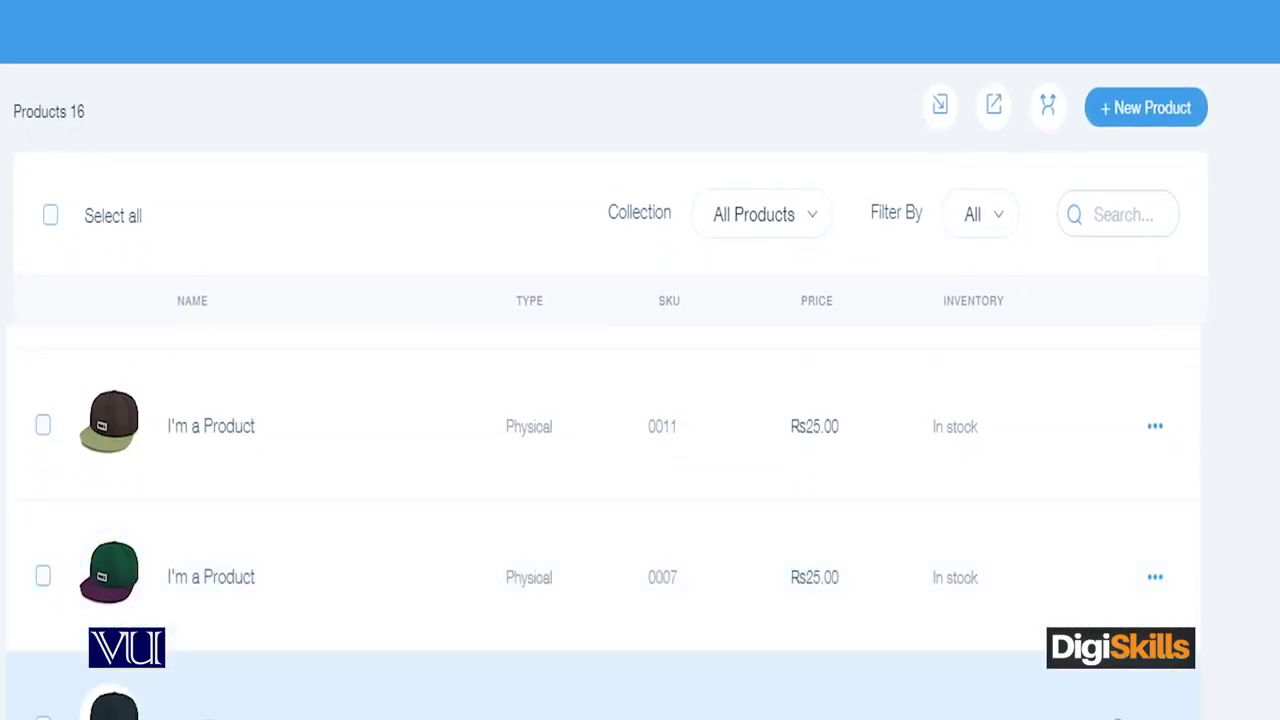
scroll(537, 497, up, 5)
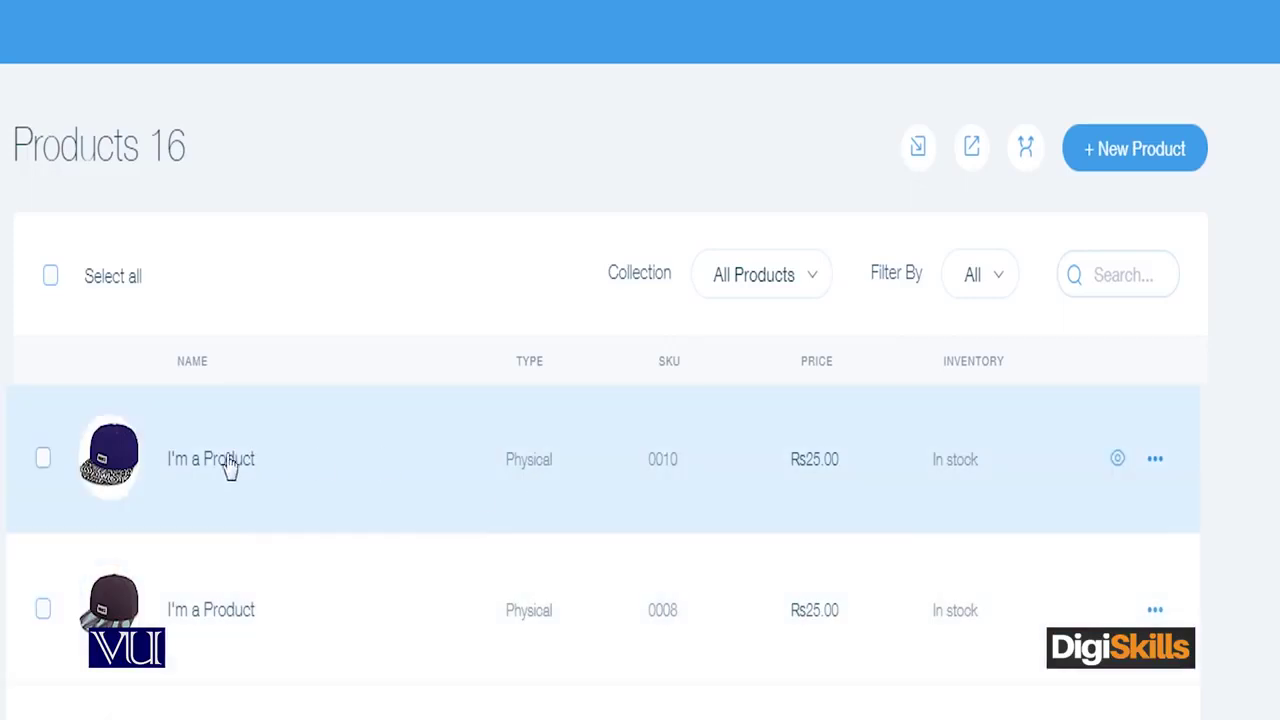
- Duplicate the product with SKU 0010 and name the copy "Blue Cap"
click(1155, 462)
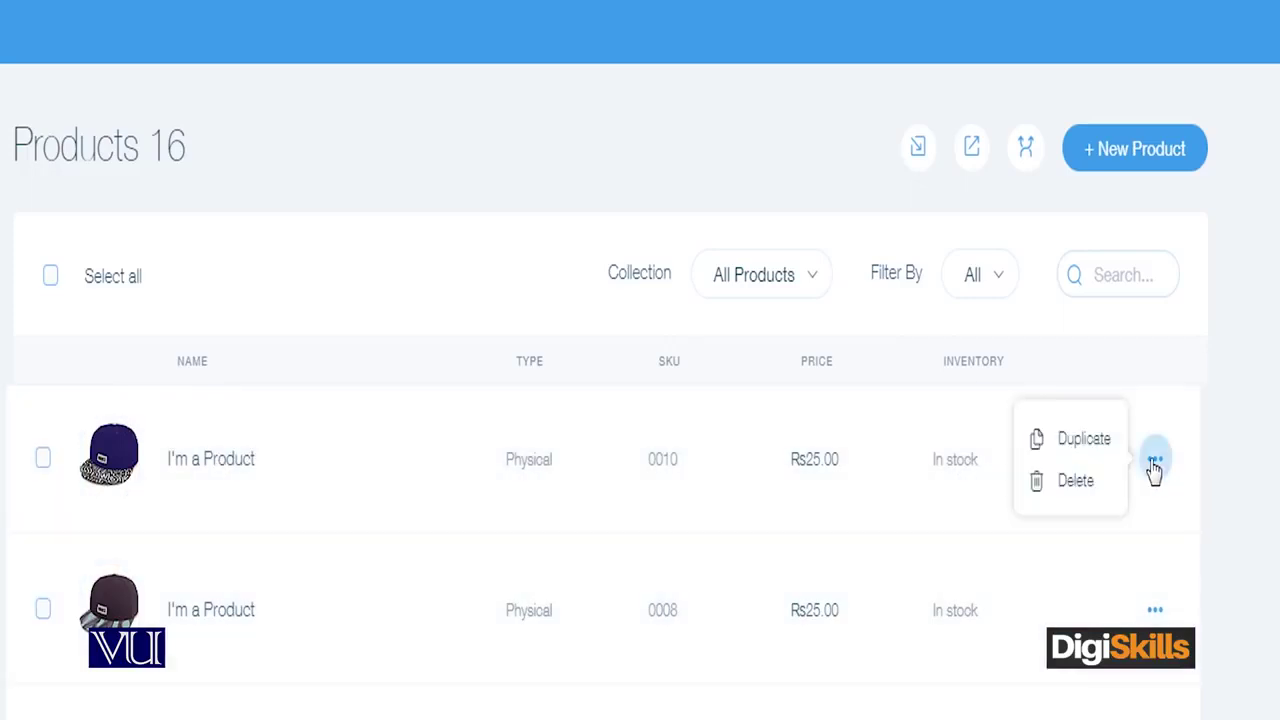
click(1084, 440)
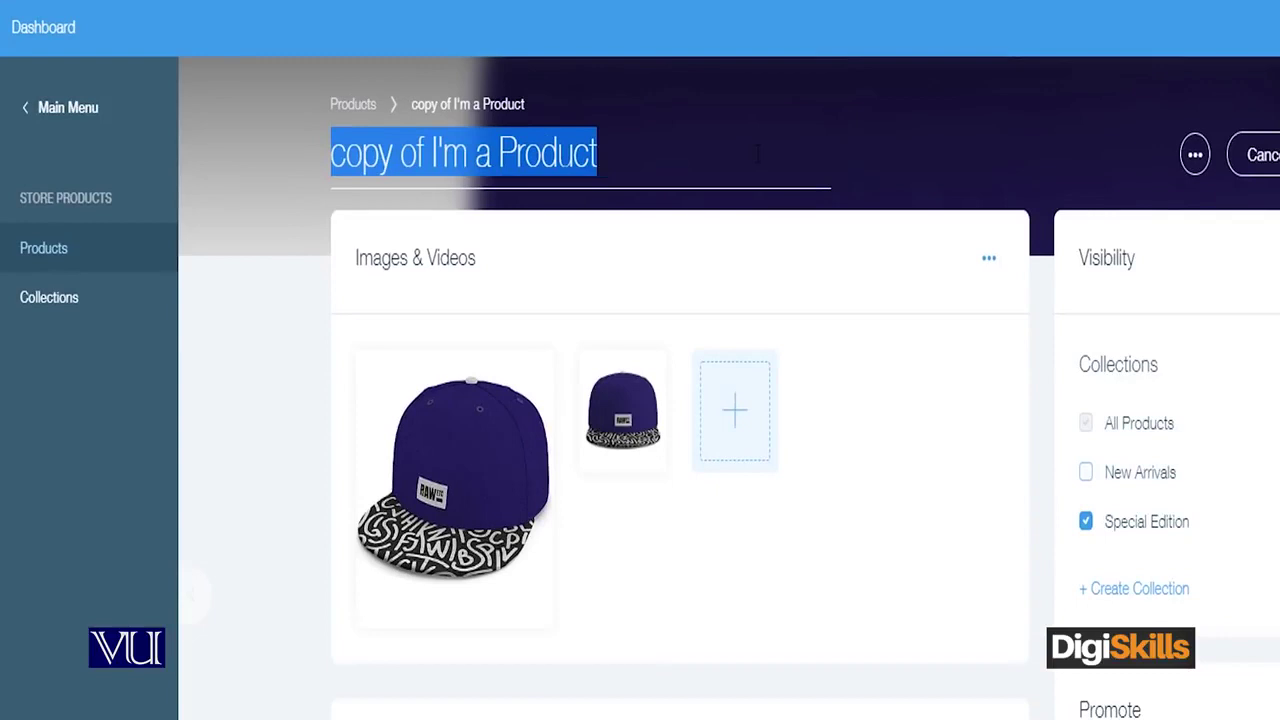
text(Blue Cap)
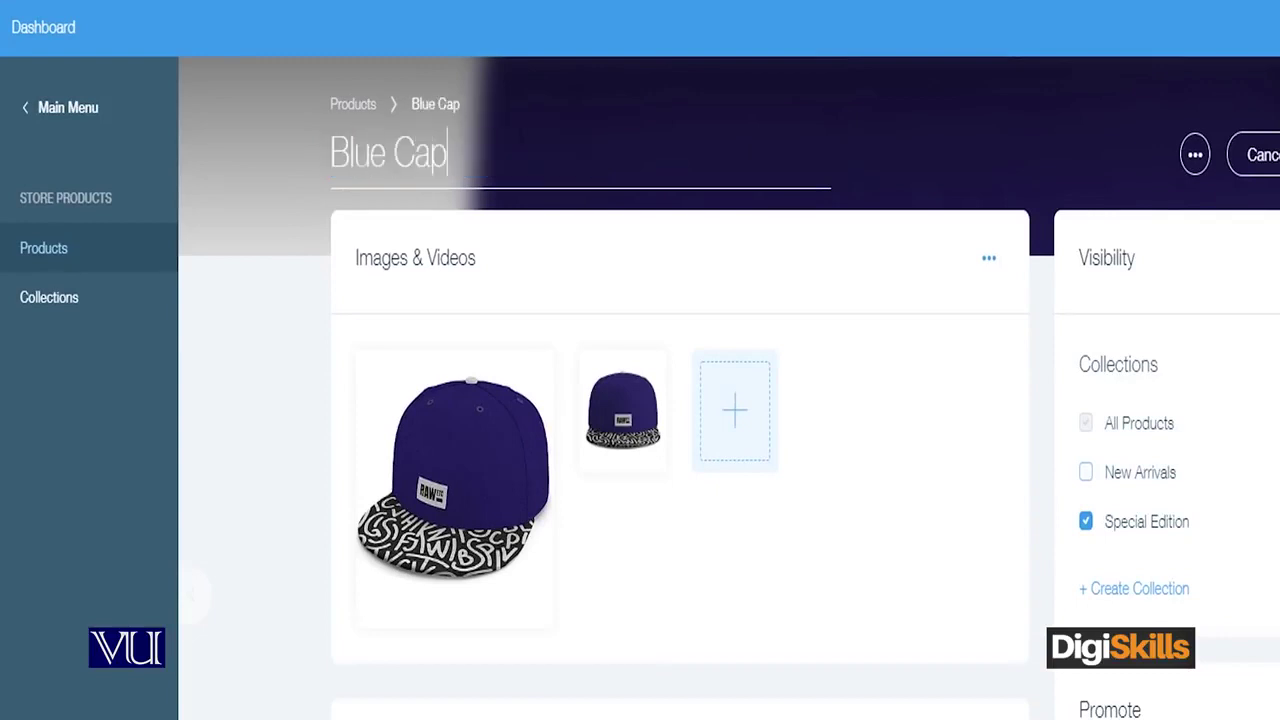
click(711, 566)
mouse_move(400, 514)
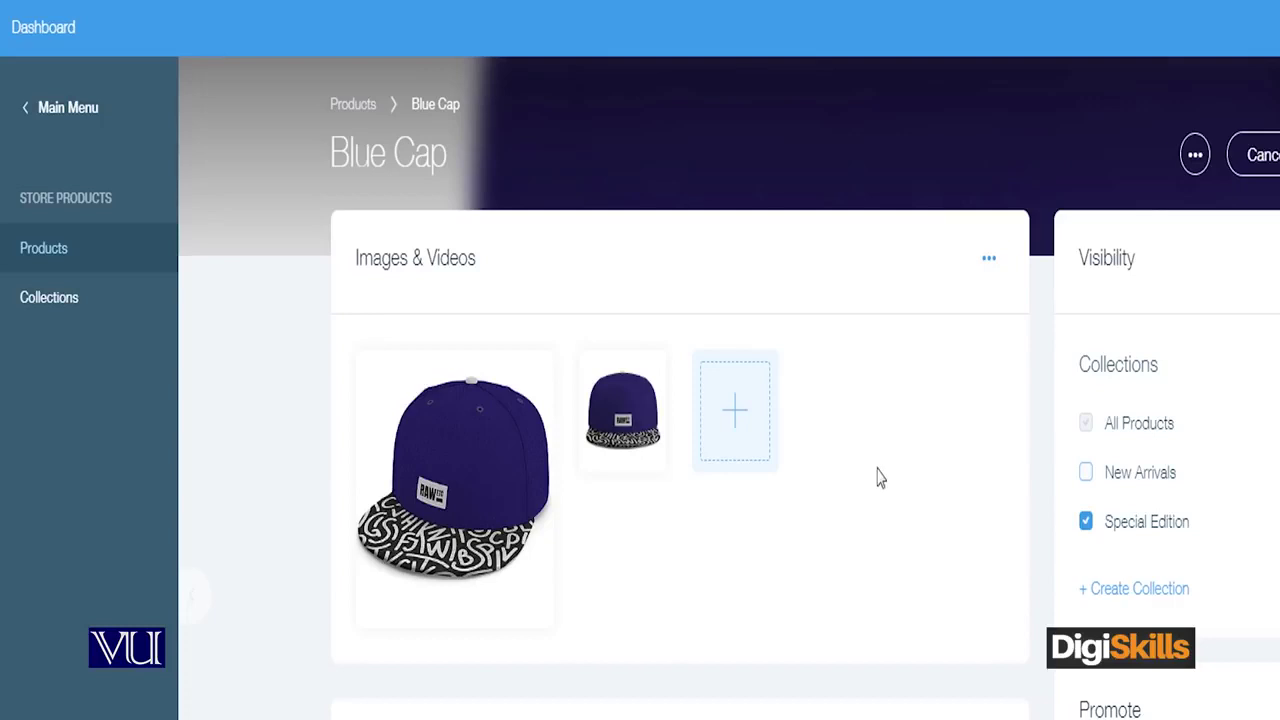
- Review the Blue Cap's name and ribbon fields and set its price to Rs 1000
scroll(786, 591, down, 4)
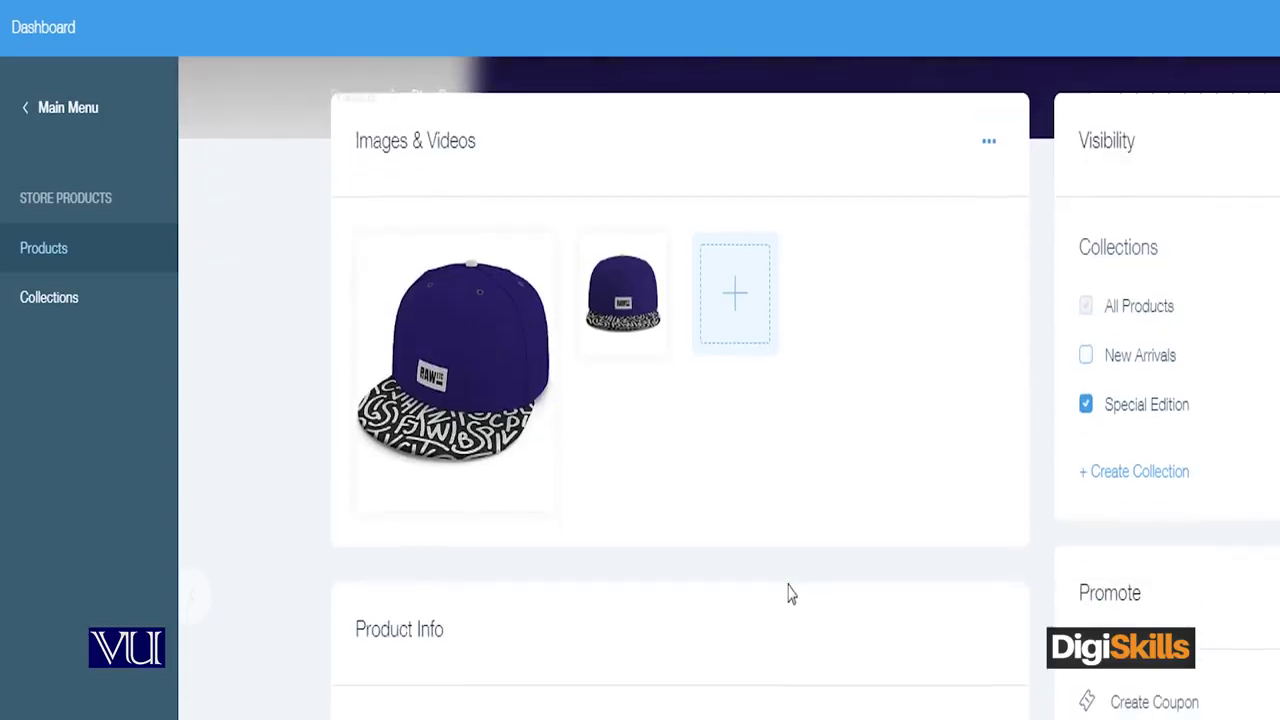
scroll(631, 609, down, 2)
click(483, 392)
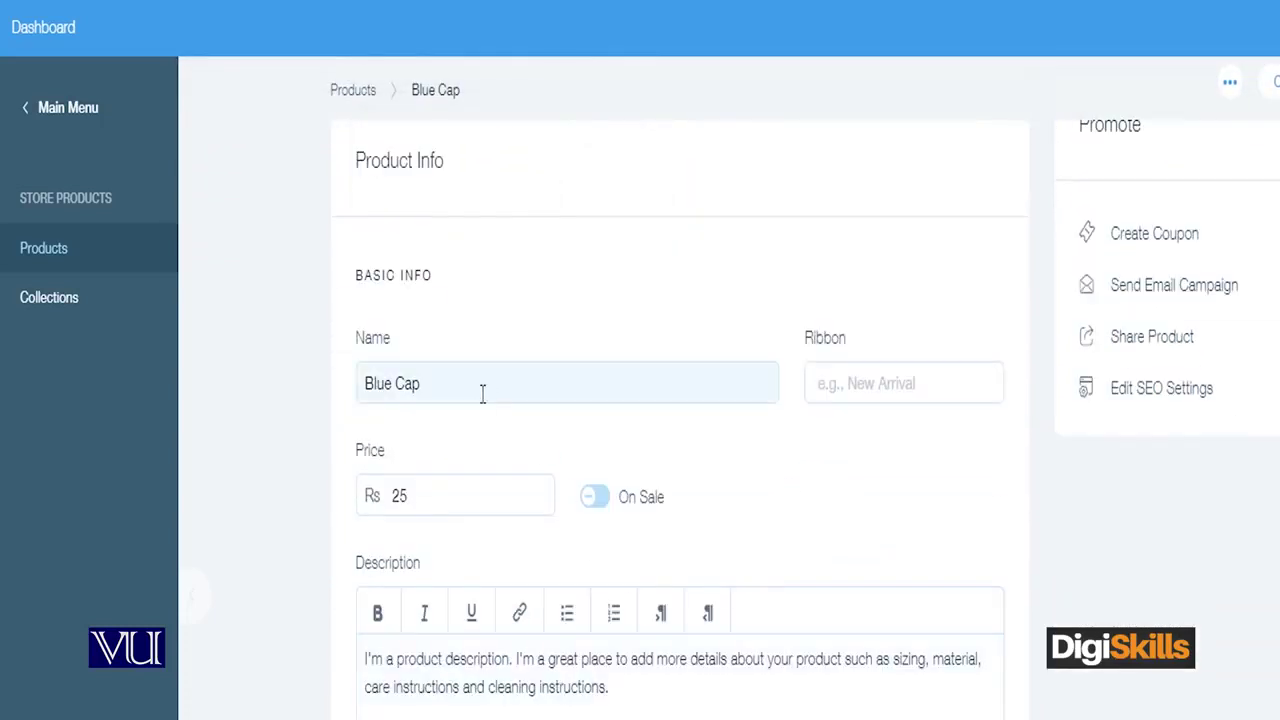
drag(483, 392, 249, 383)
scroll(838, 635, down, 1)
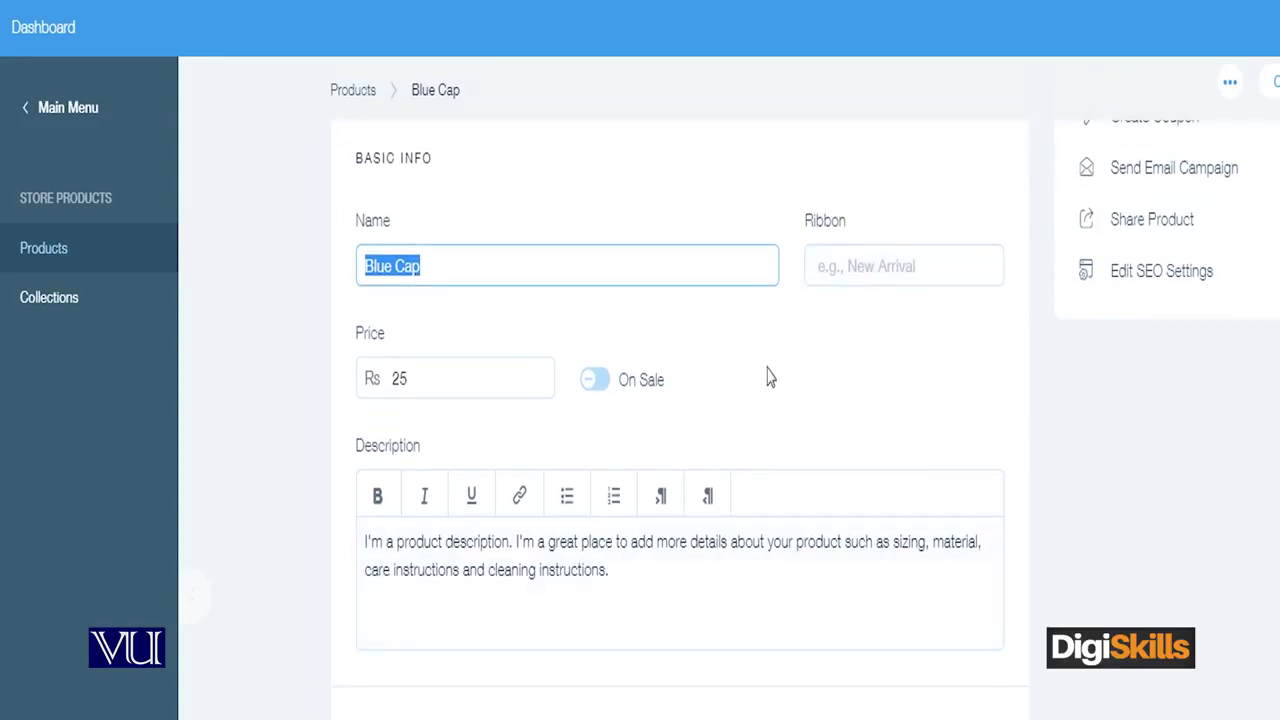
click(940, 266)
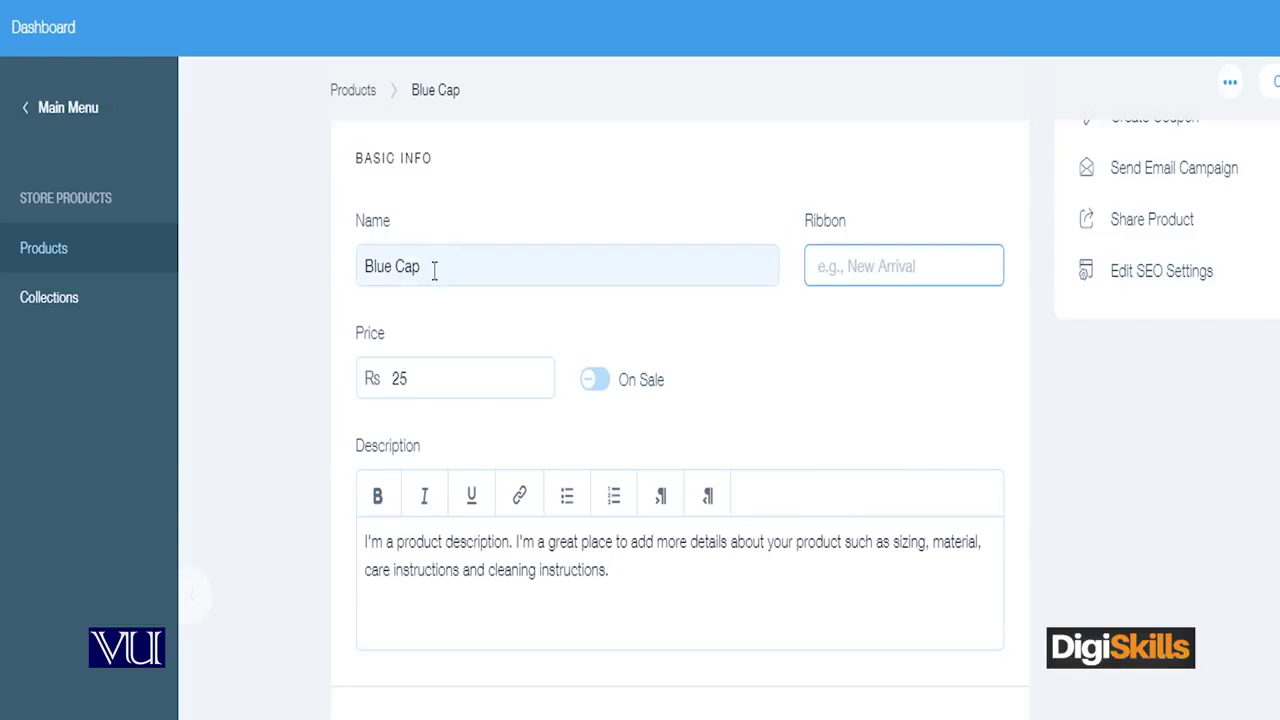
click(451, 376)
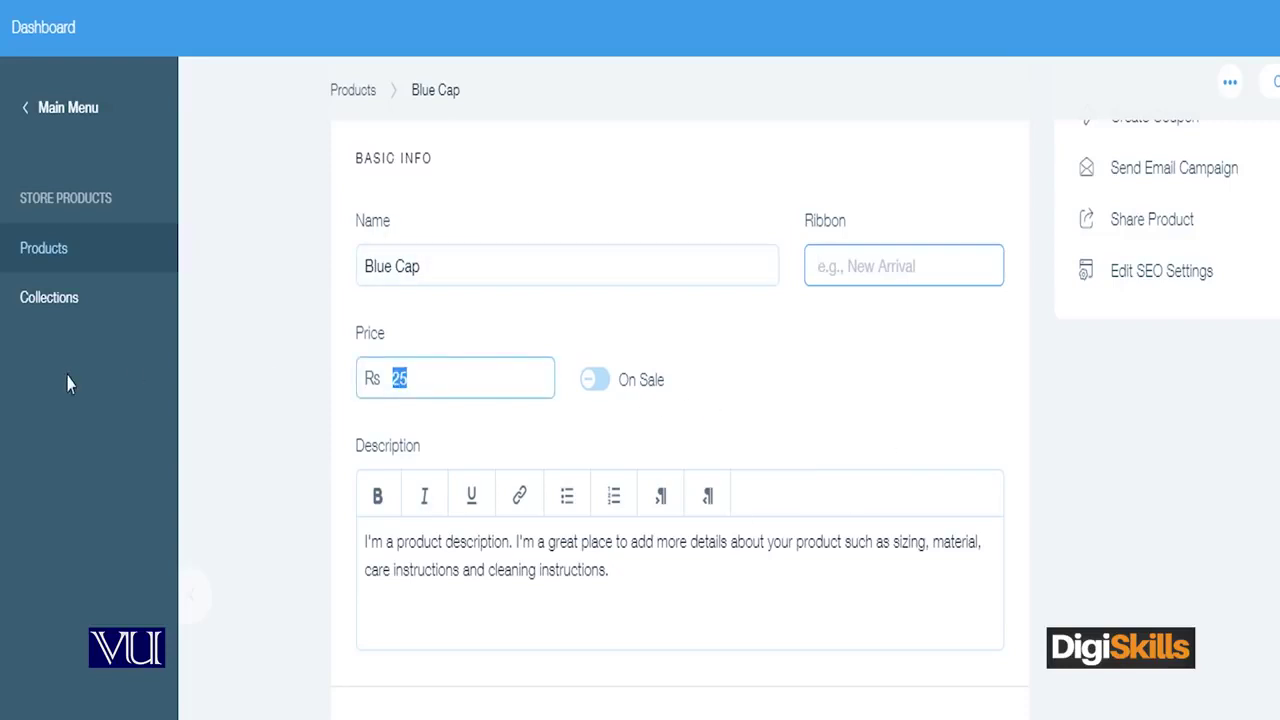
text(1000)
click(280, 378)
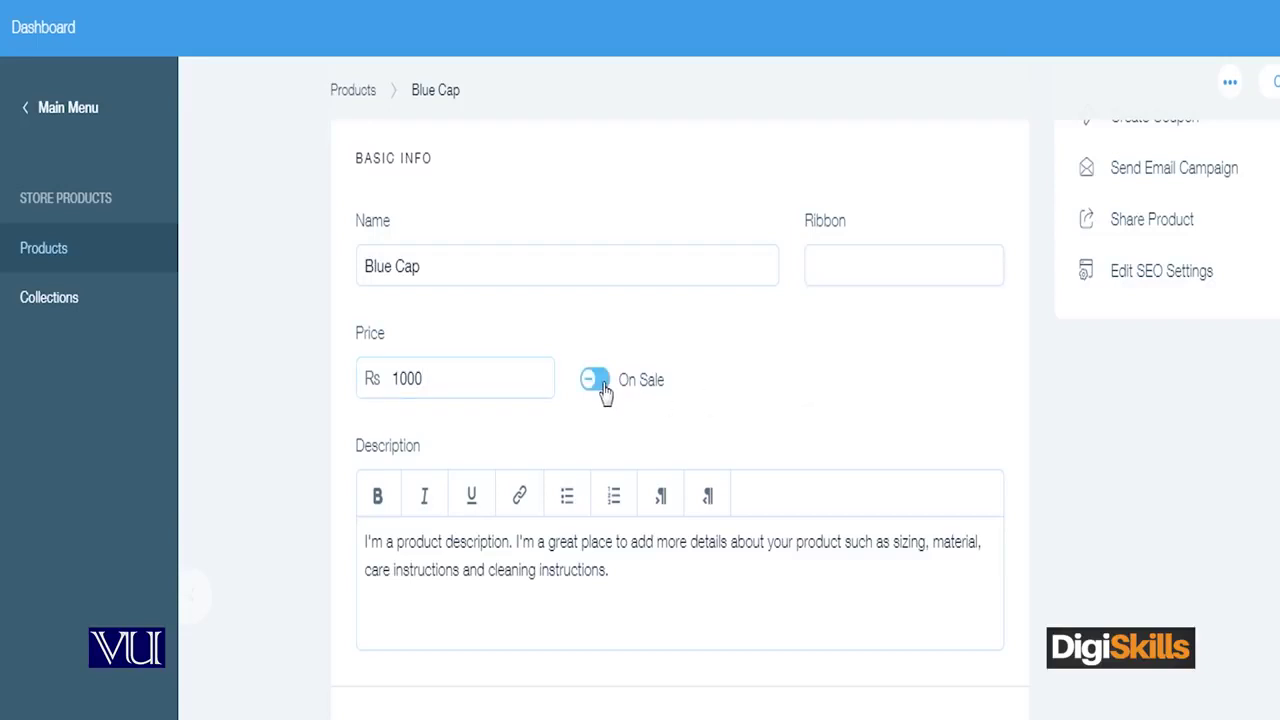
- Try an on-sale discount of 25% and the rupee discount unit, and switch the sale off again
click(596, 386)
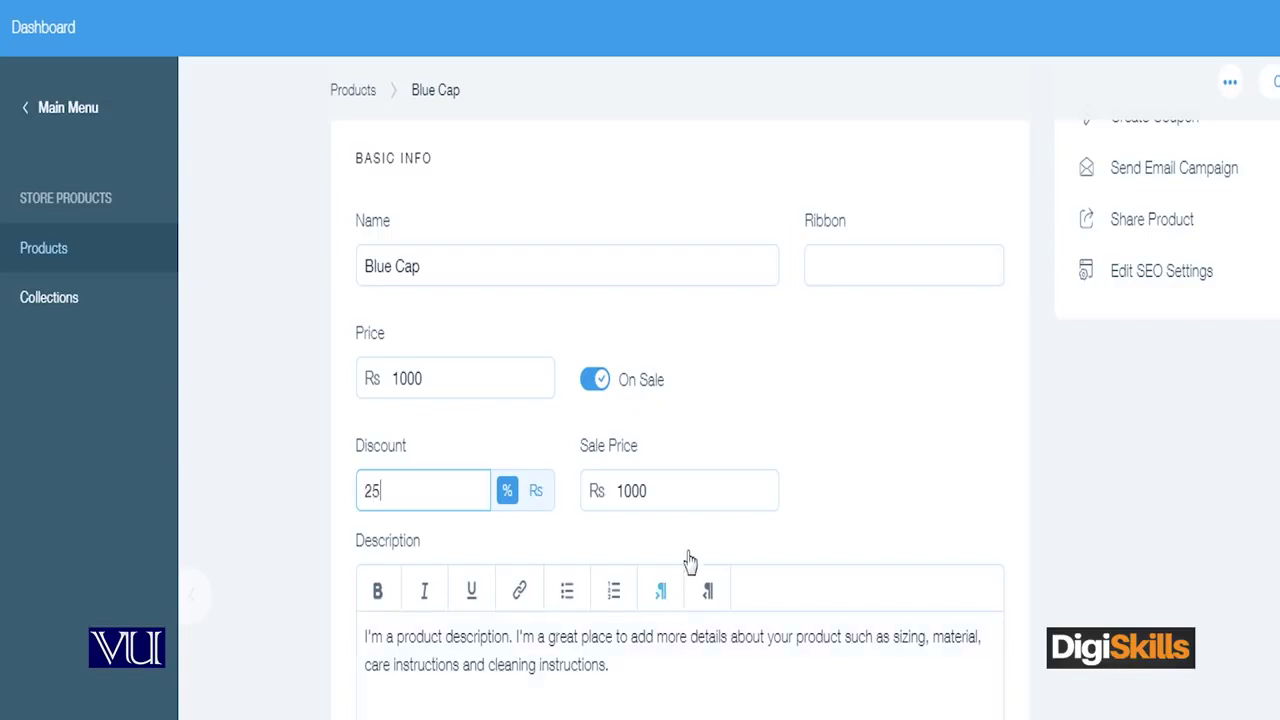
click(650, 491)
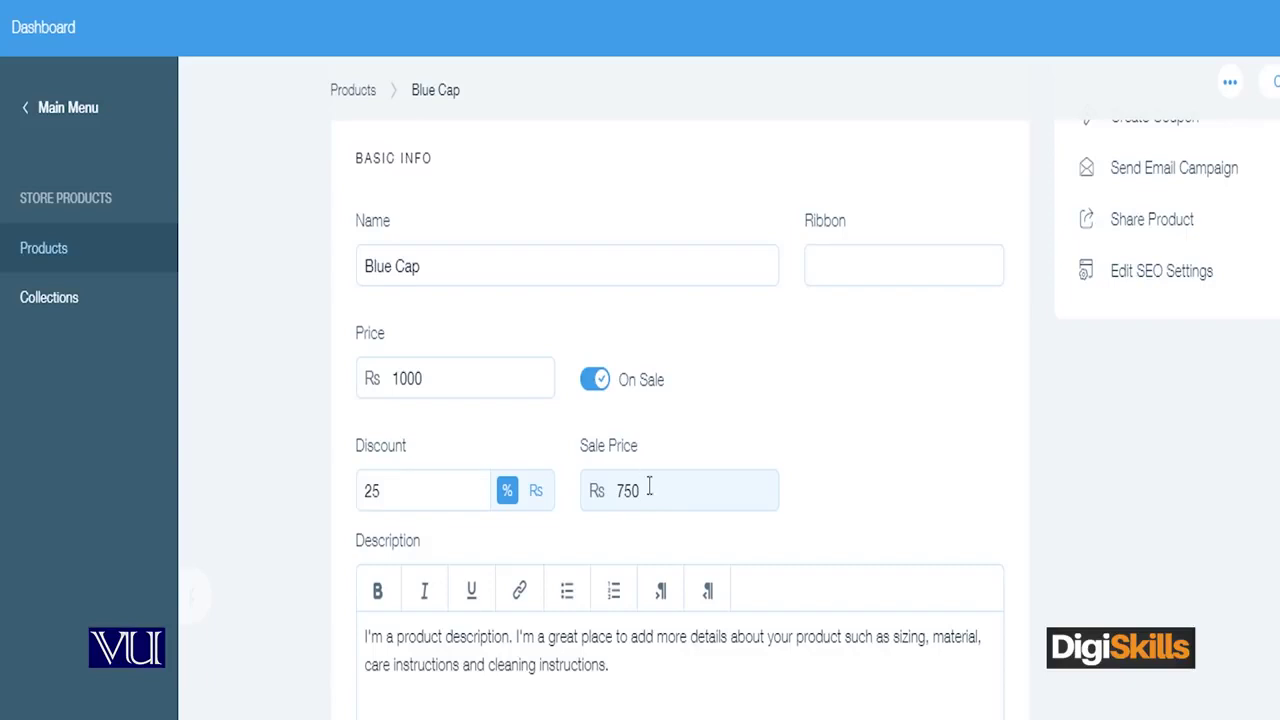
click(537, 491)
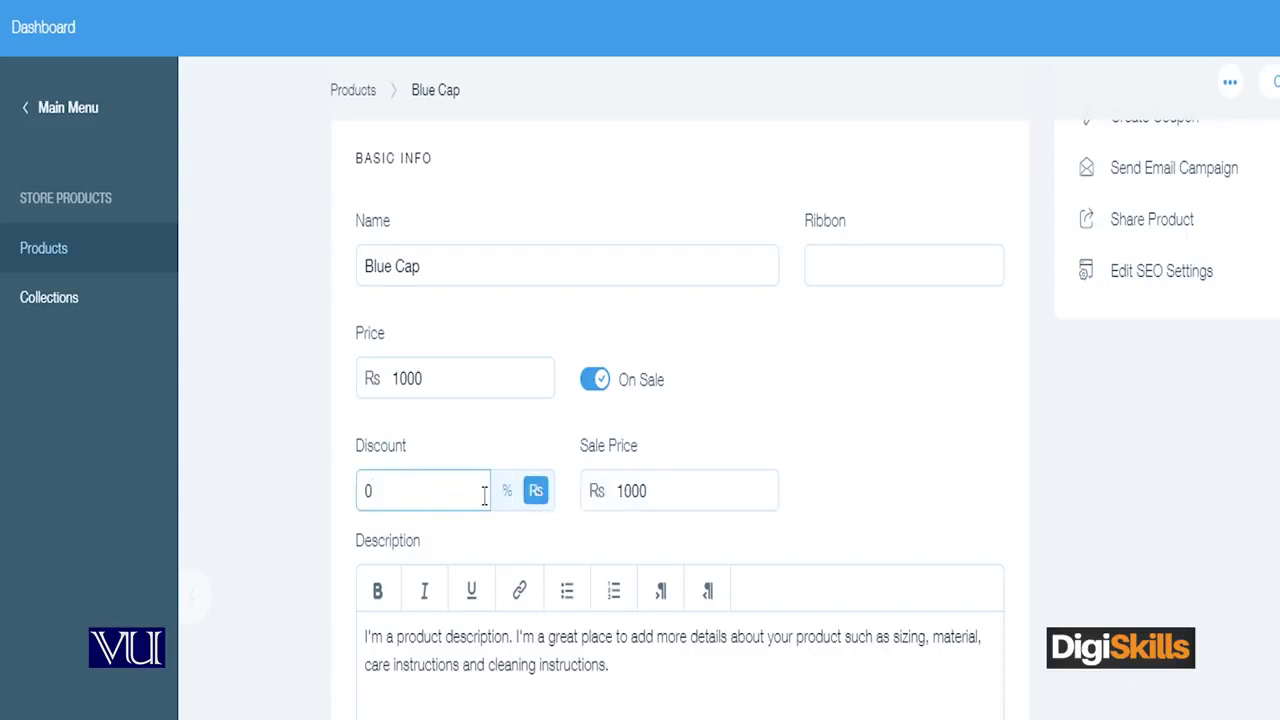
click(509, 495)
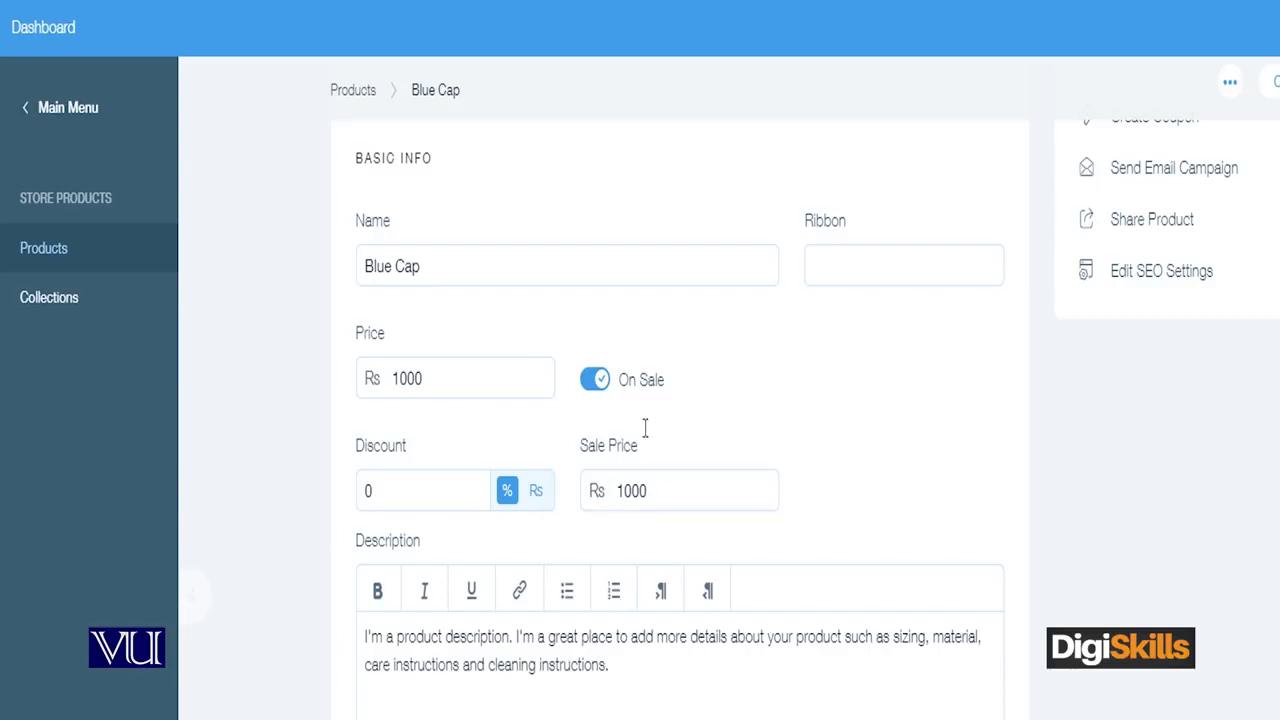
click(620, 388)
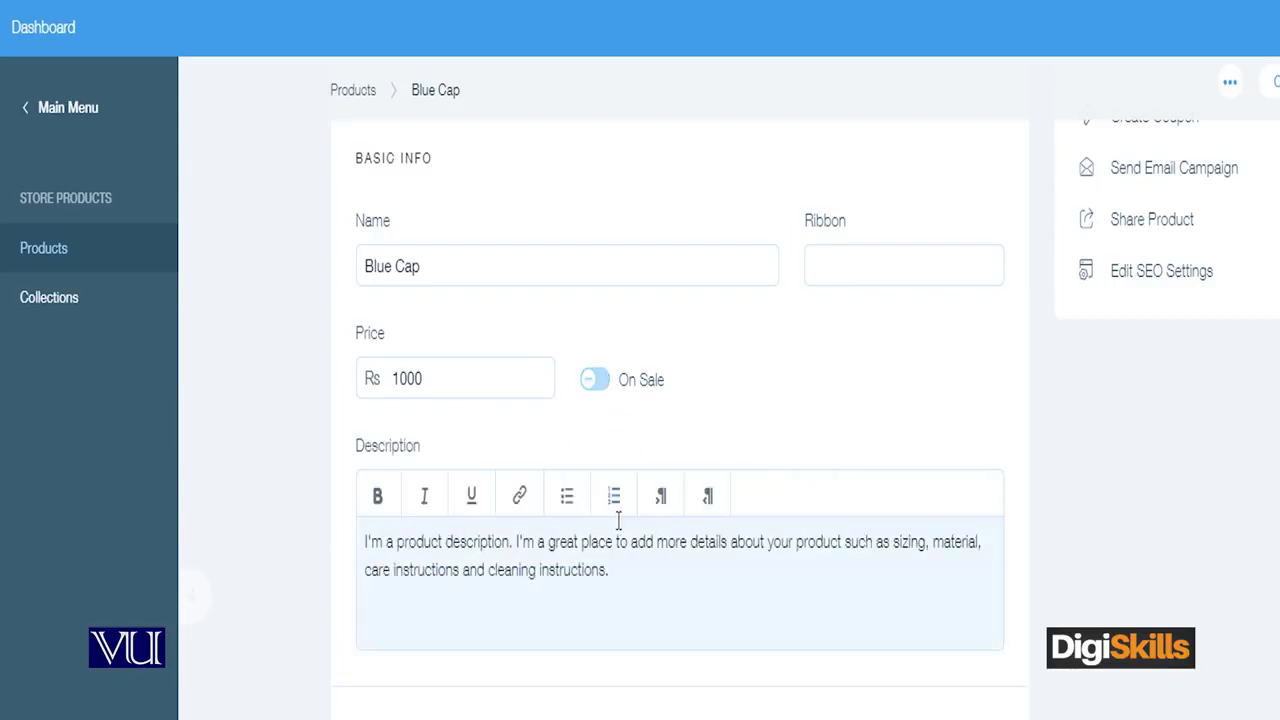
- Replace the Blue Cap's placeholder description with "This is a very good Cap" and, on a second line, "Made in Pakistan"
scroll(506, 457, down, 2)
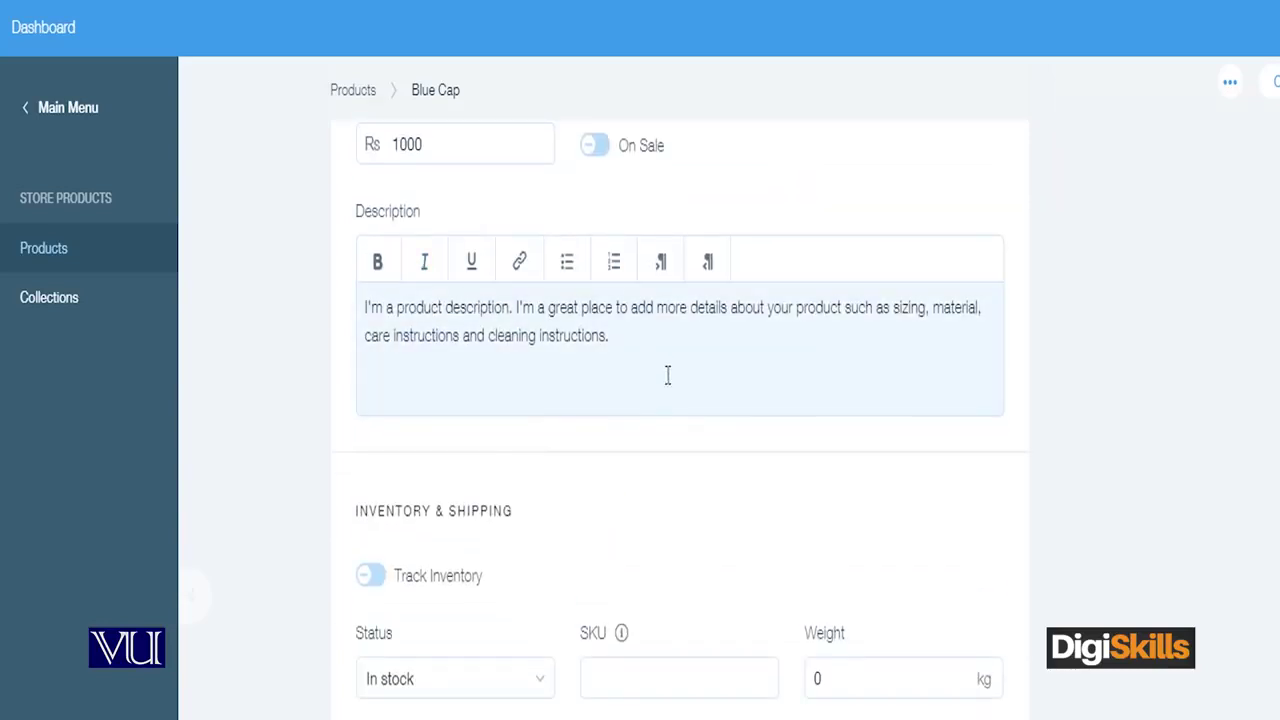
triple_click(727, 360)
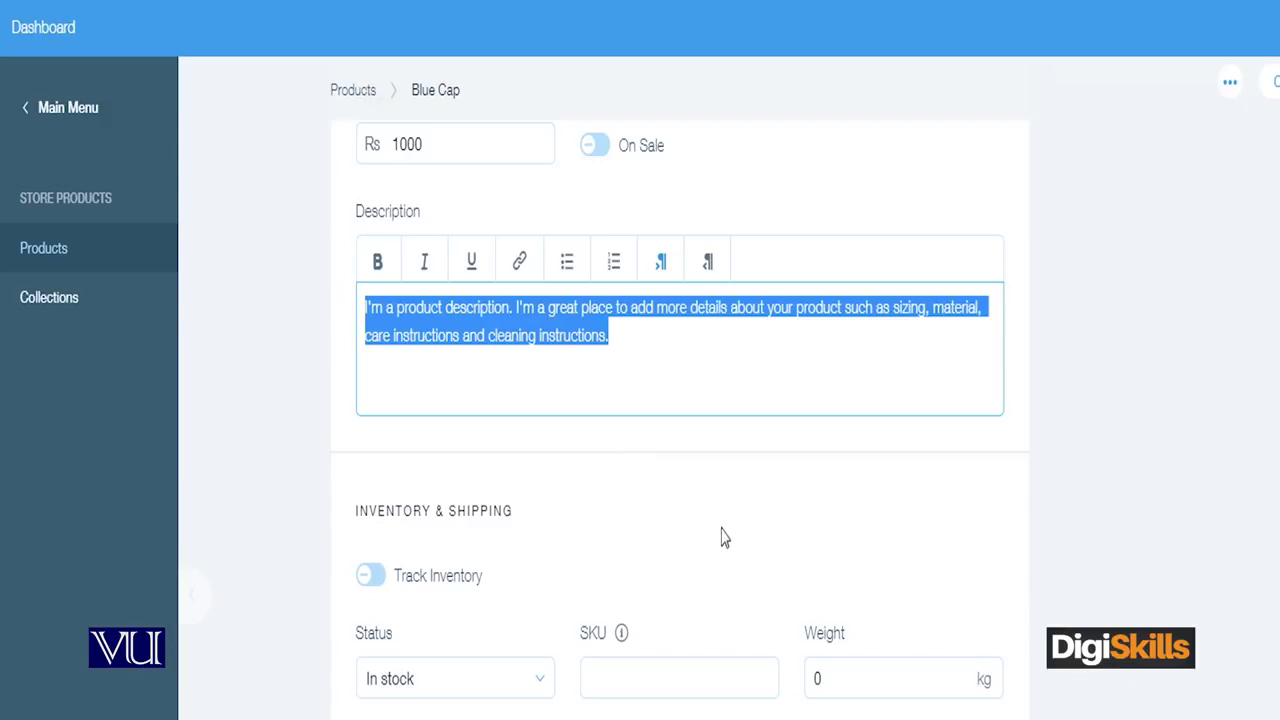
text(This is a very good )
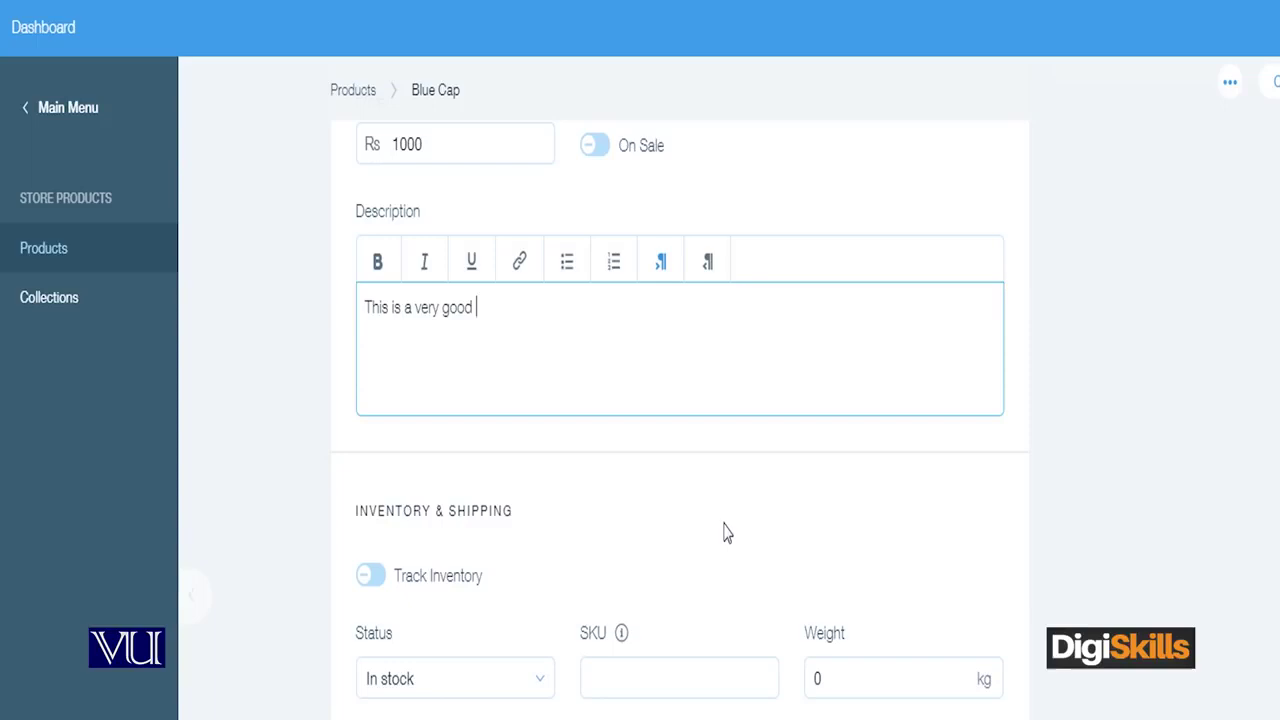
text(Cap Made in P)
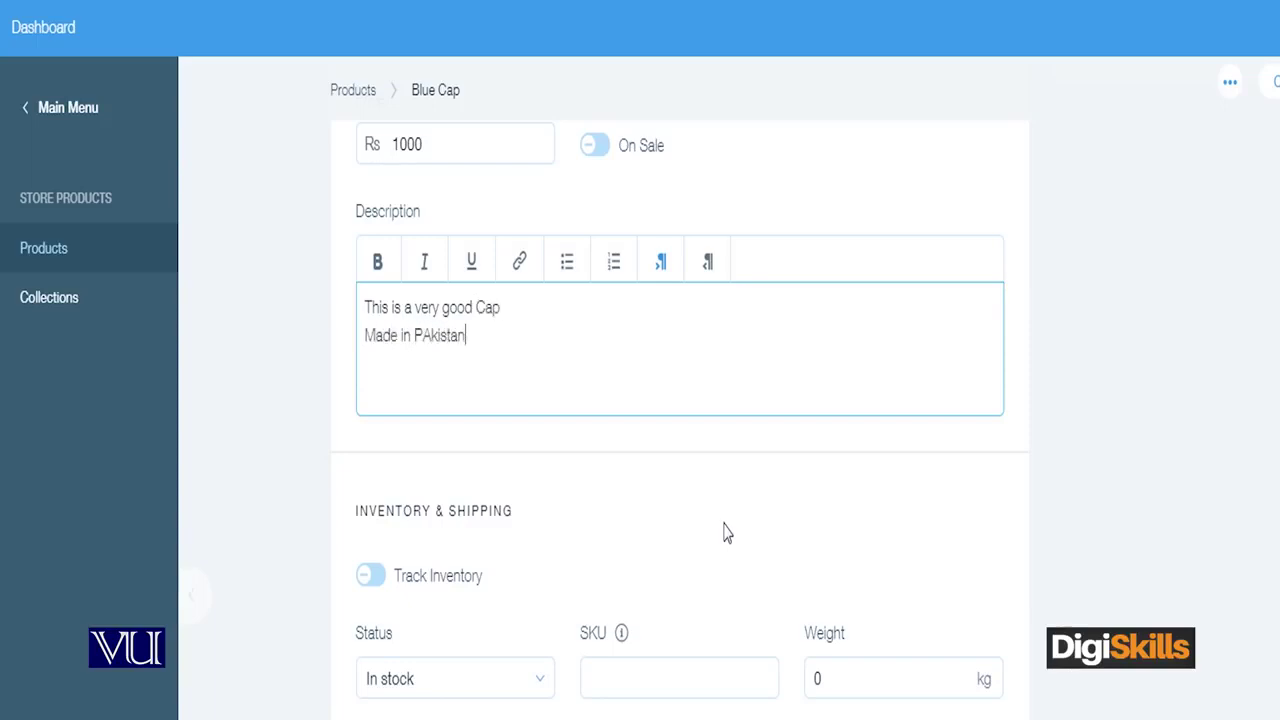
text(akistan)
- Try inventory tracking for the Blue Cap with an inventory of 20
scroll(703, 529, down, 1)
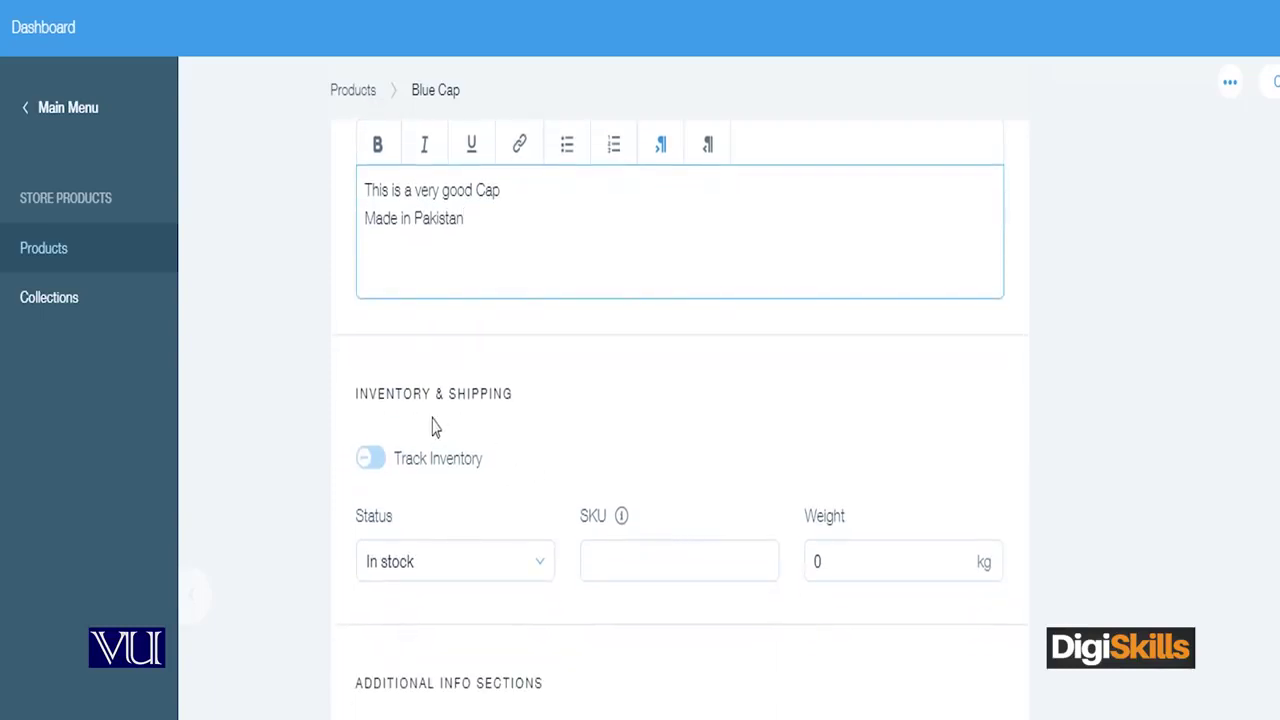
click(366, 462)
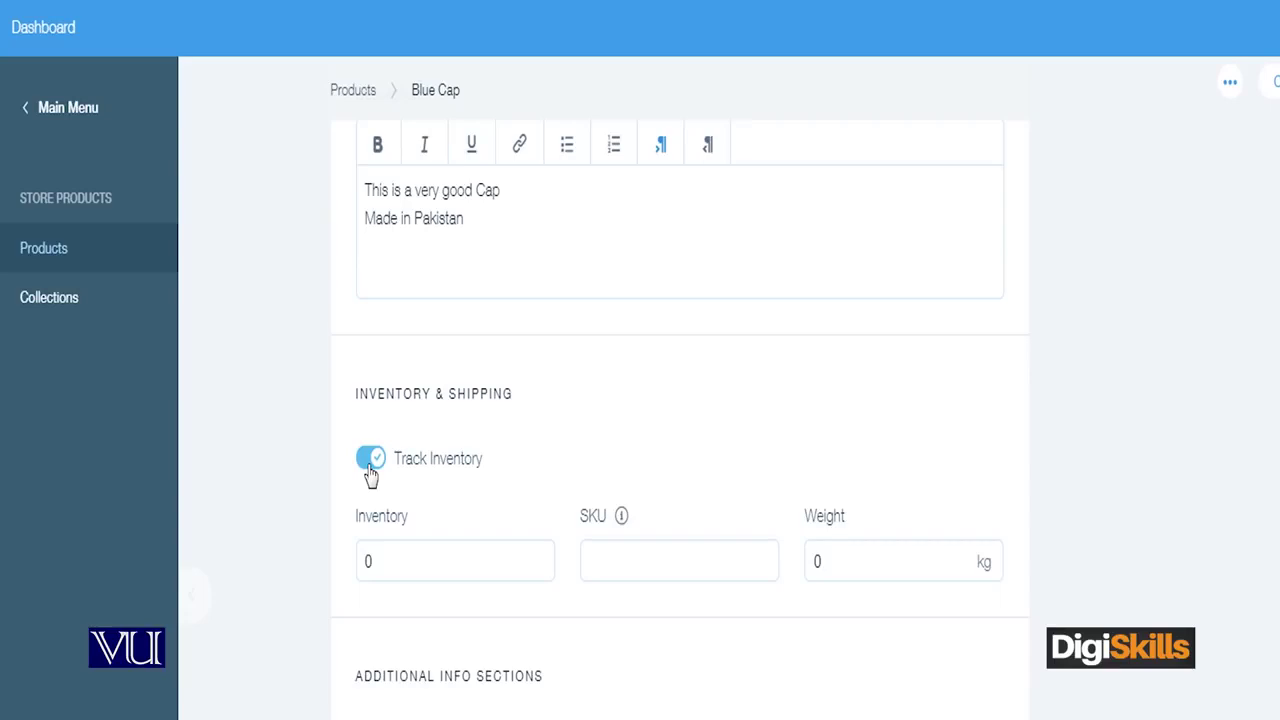
click(423, 560)
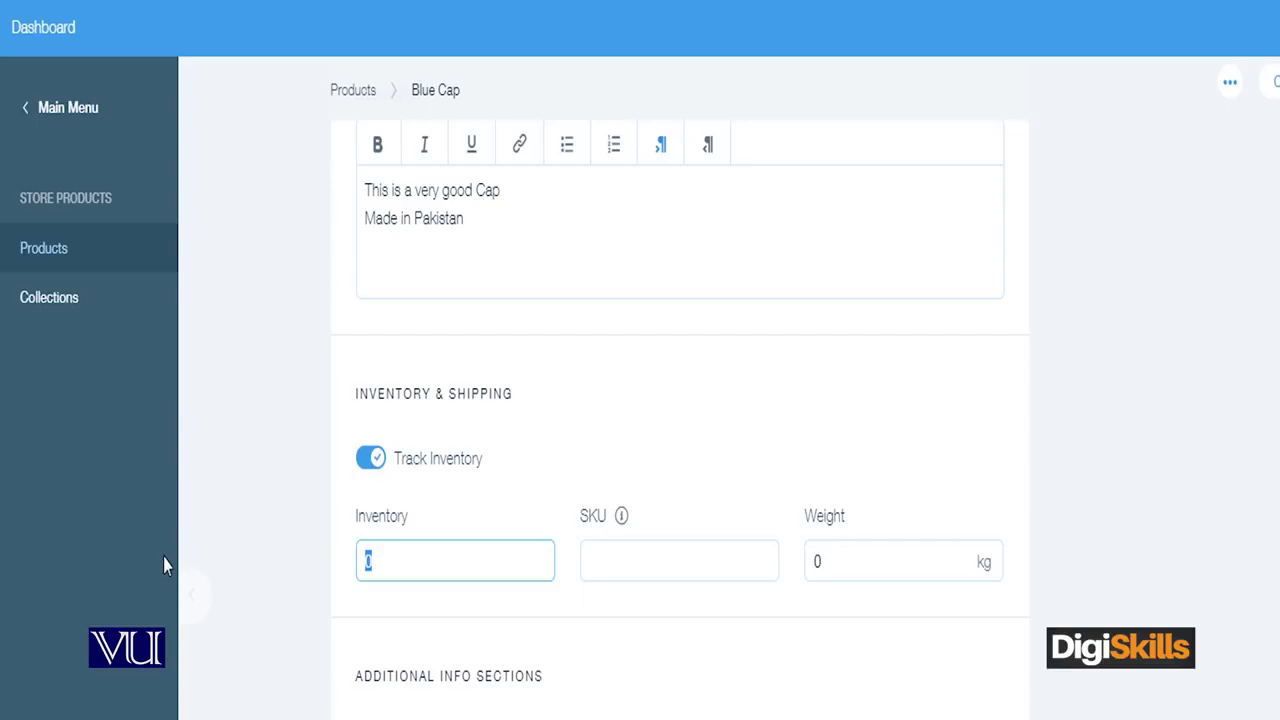
text(20)
click(605, 648)
- Set the Blue Cap's weight to 0.5 kg
click(623, 566)
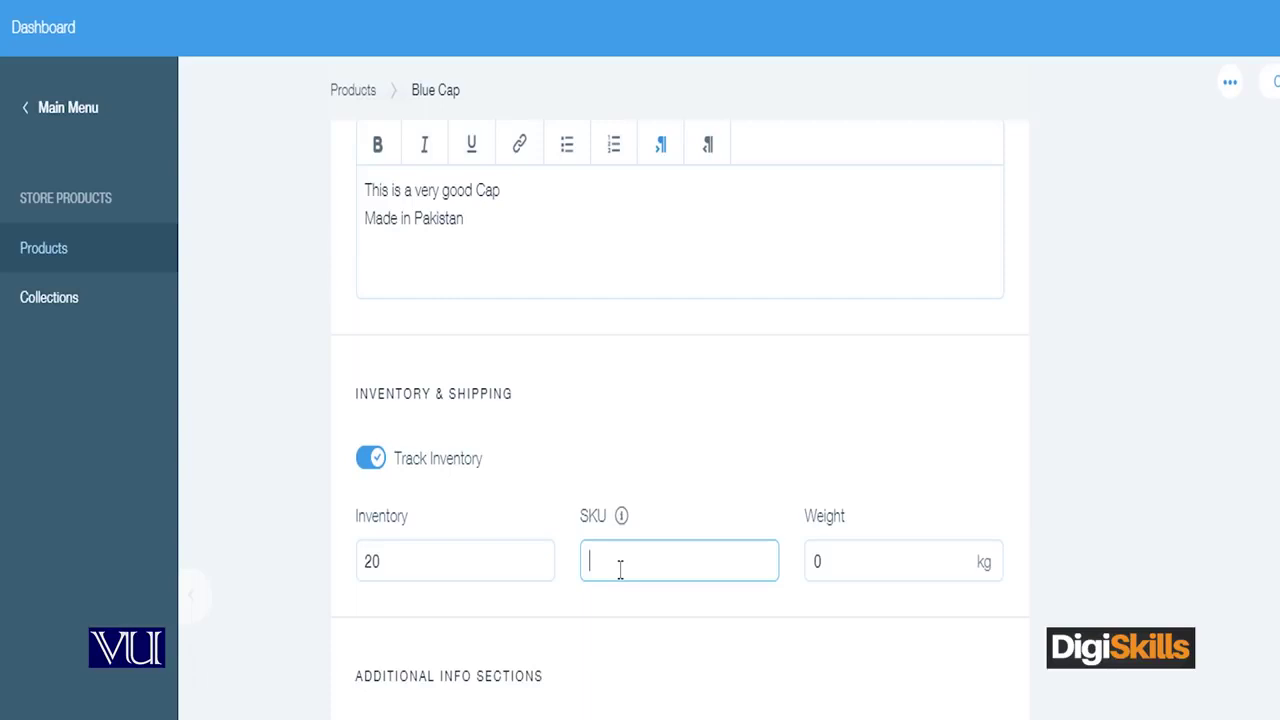
click(883, 571)
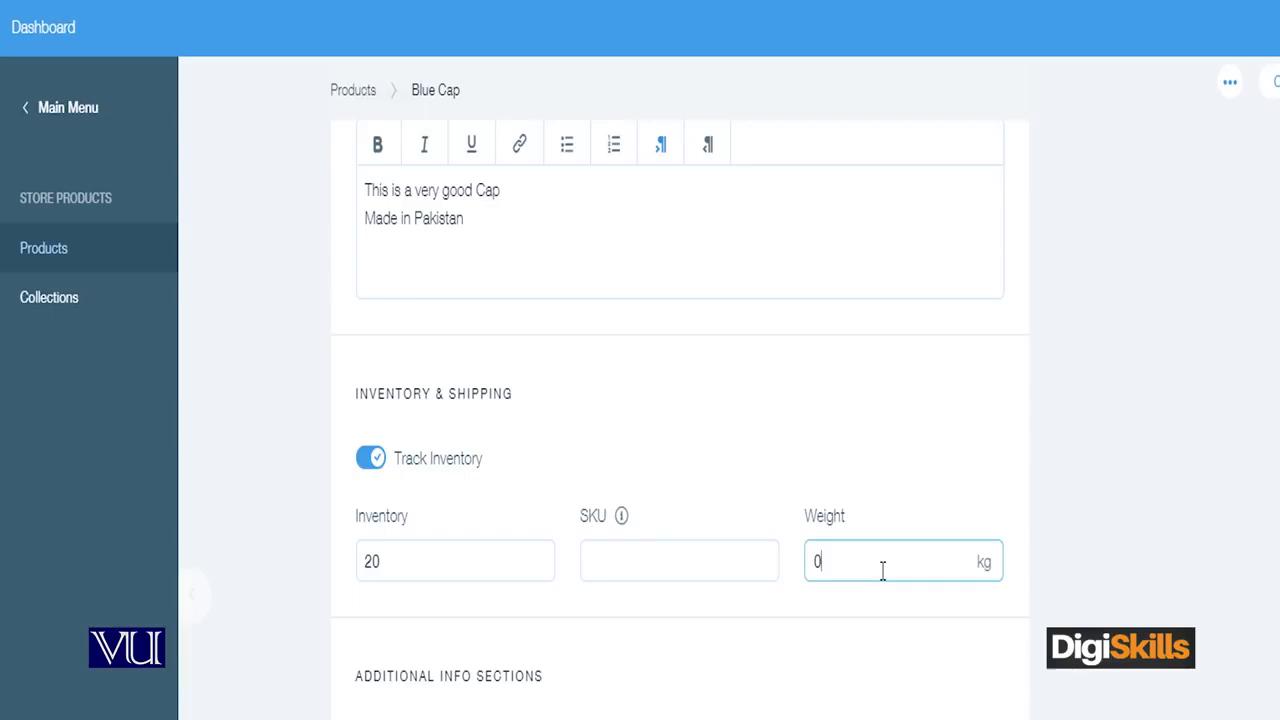
text(.5)
click(917, 491)
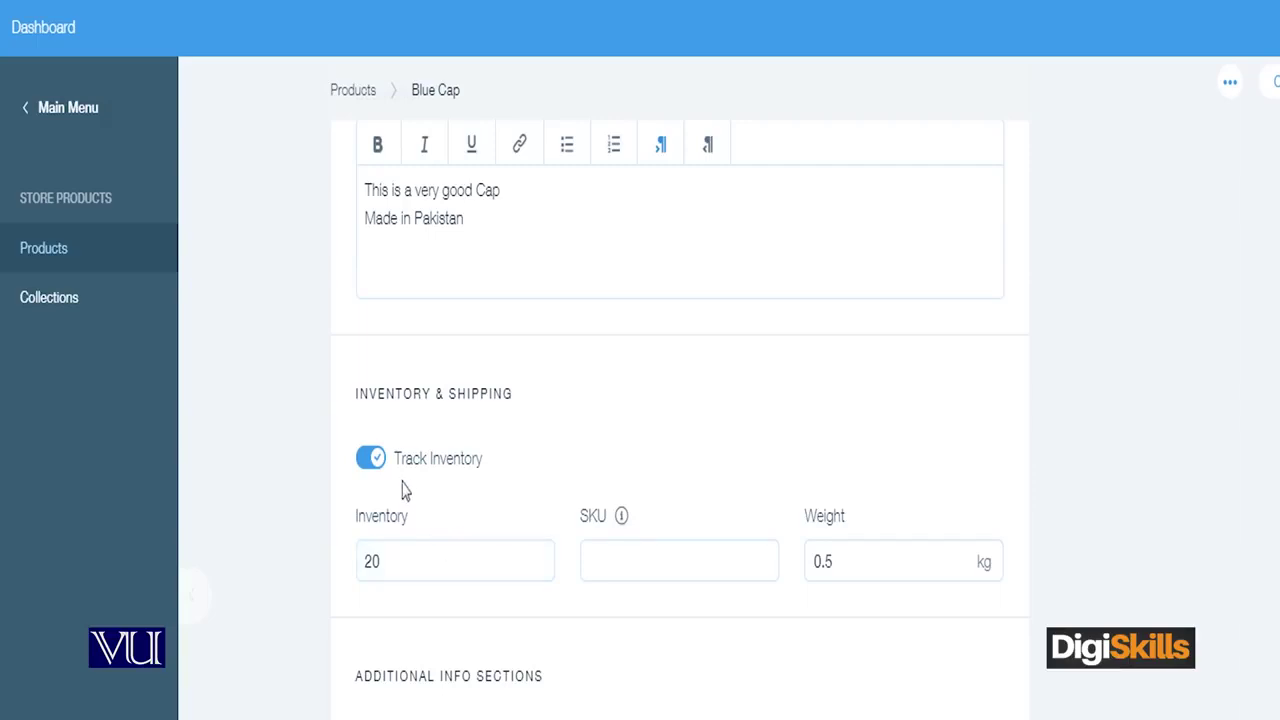
- Switch inventory tracking off again and view the choices for the stock status
click(371, 458)
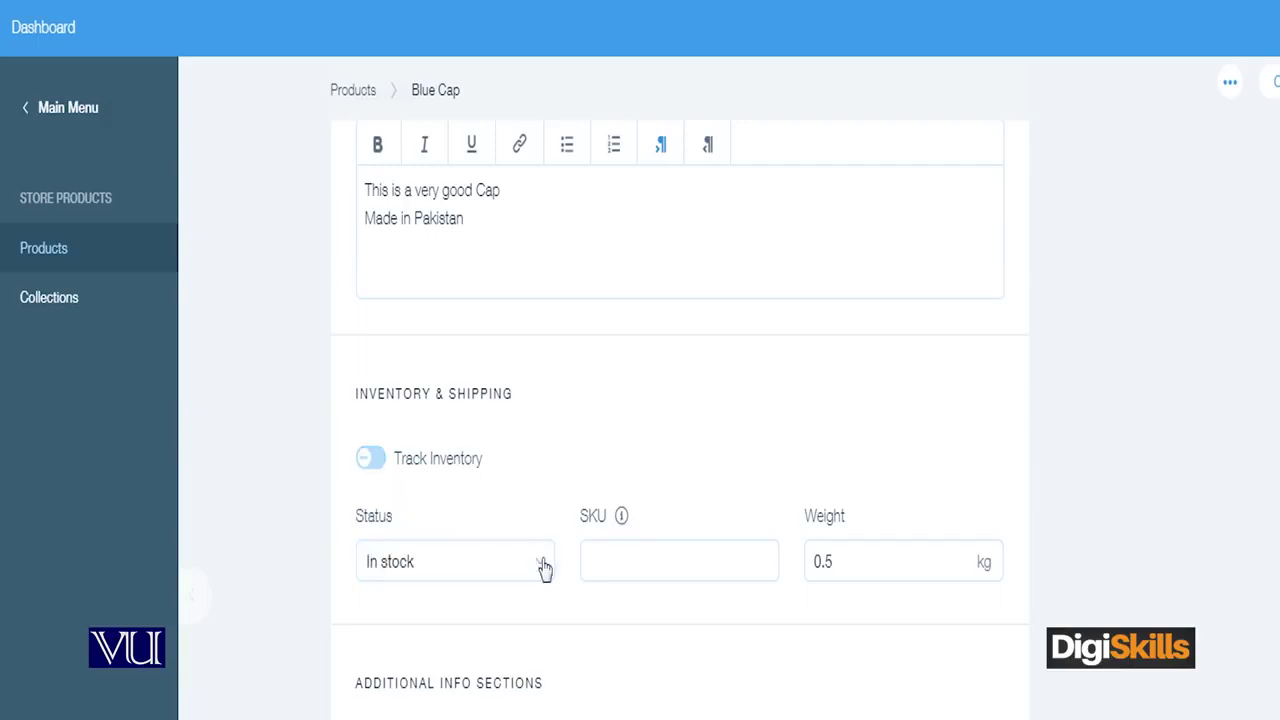
click(503, 566)
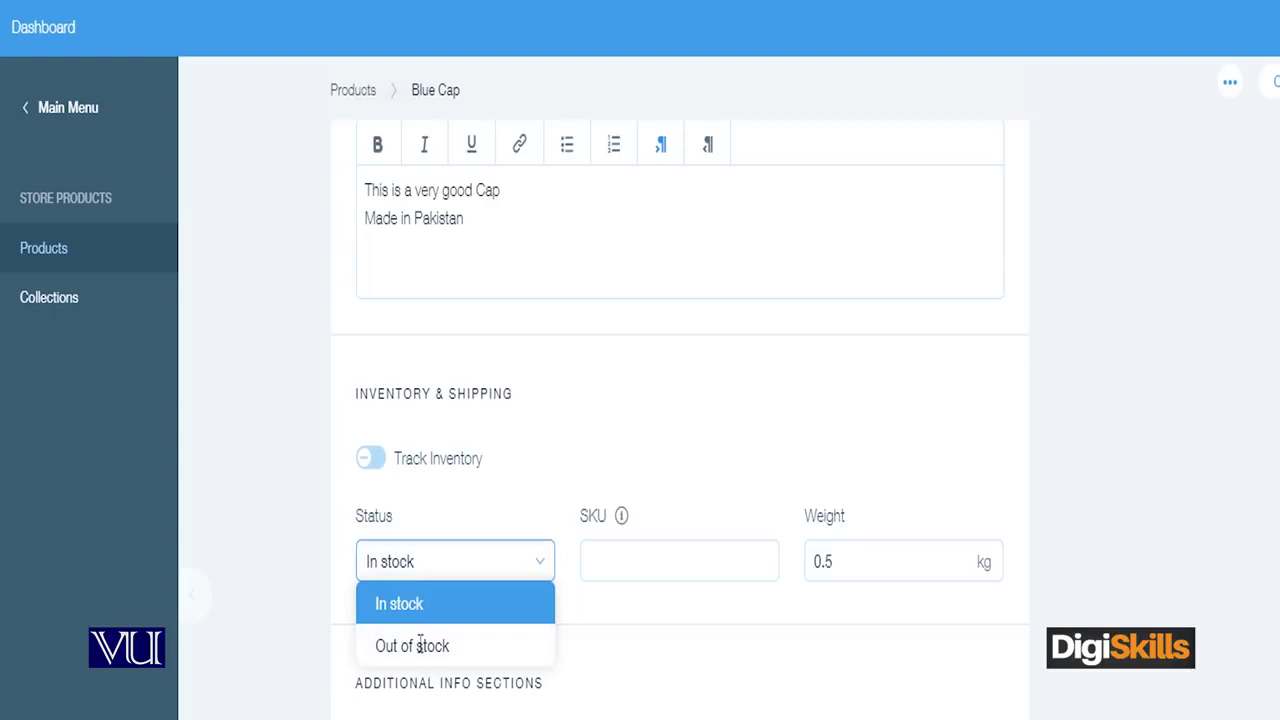
- Look at the Blue Cap's Product Info section and the form for adding an info section, closing both without changes
scroll(510, 530, down, 3)
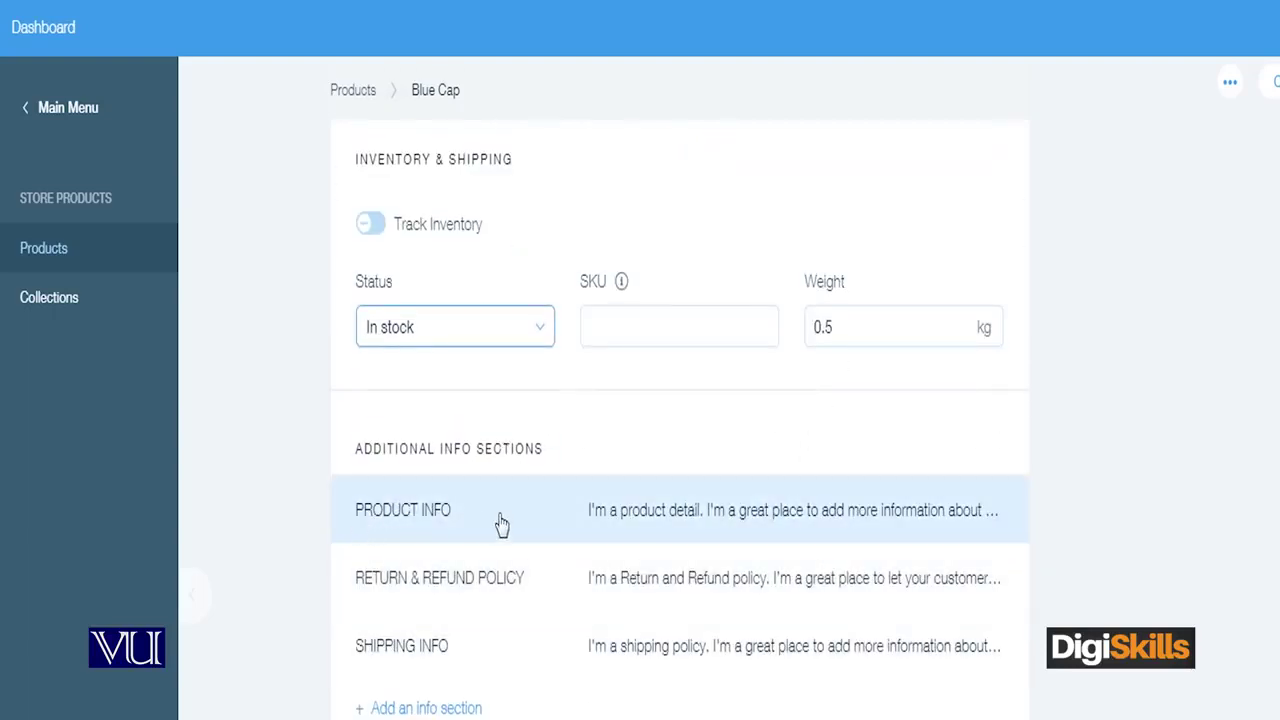
click(499, 524)
click(1005, 292)
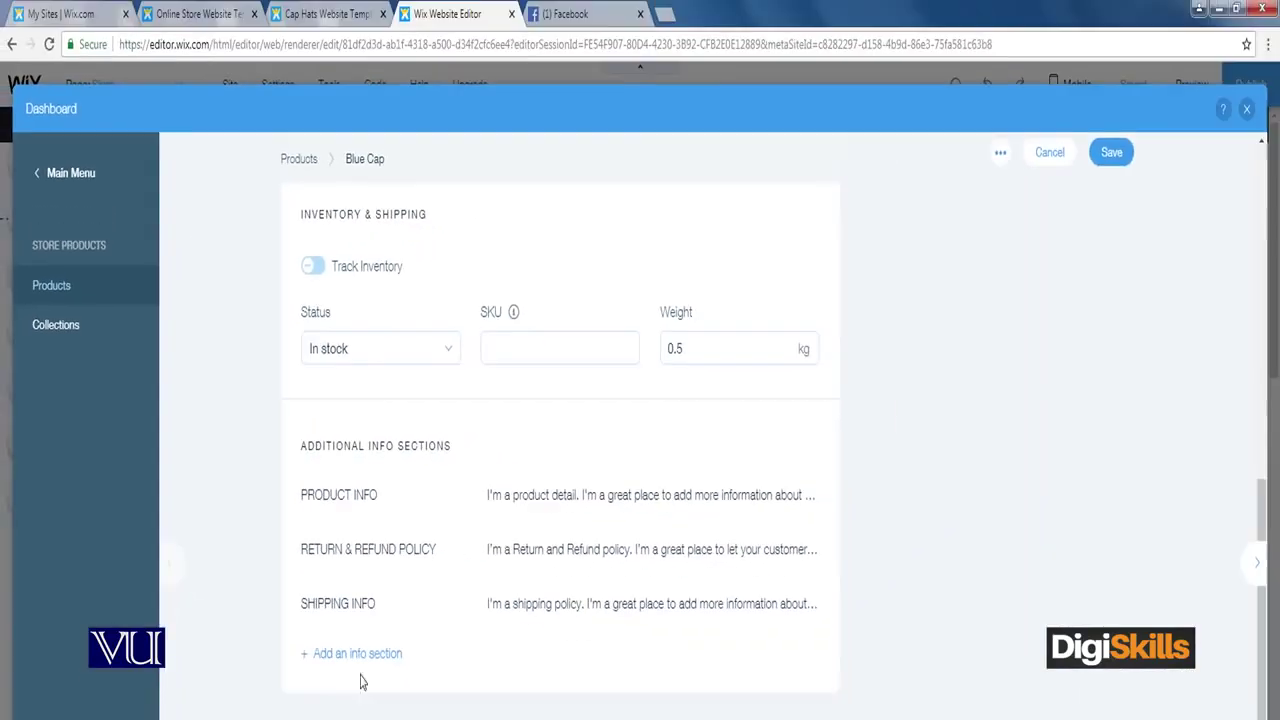
click(357, 653)
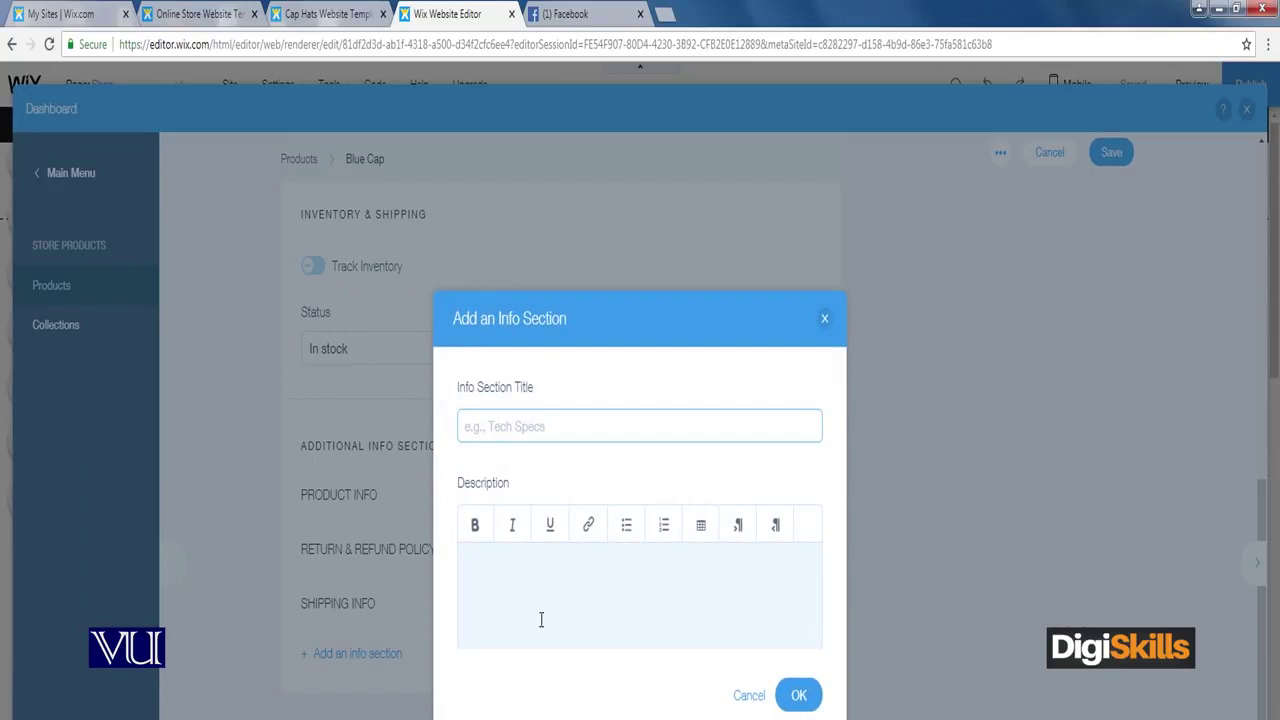
click(825, 318)
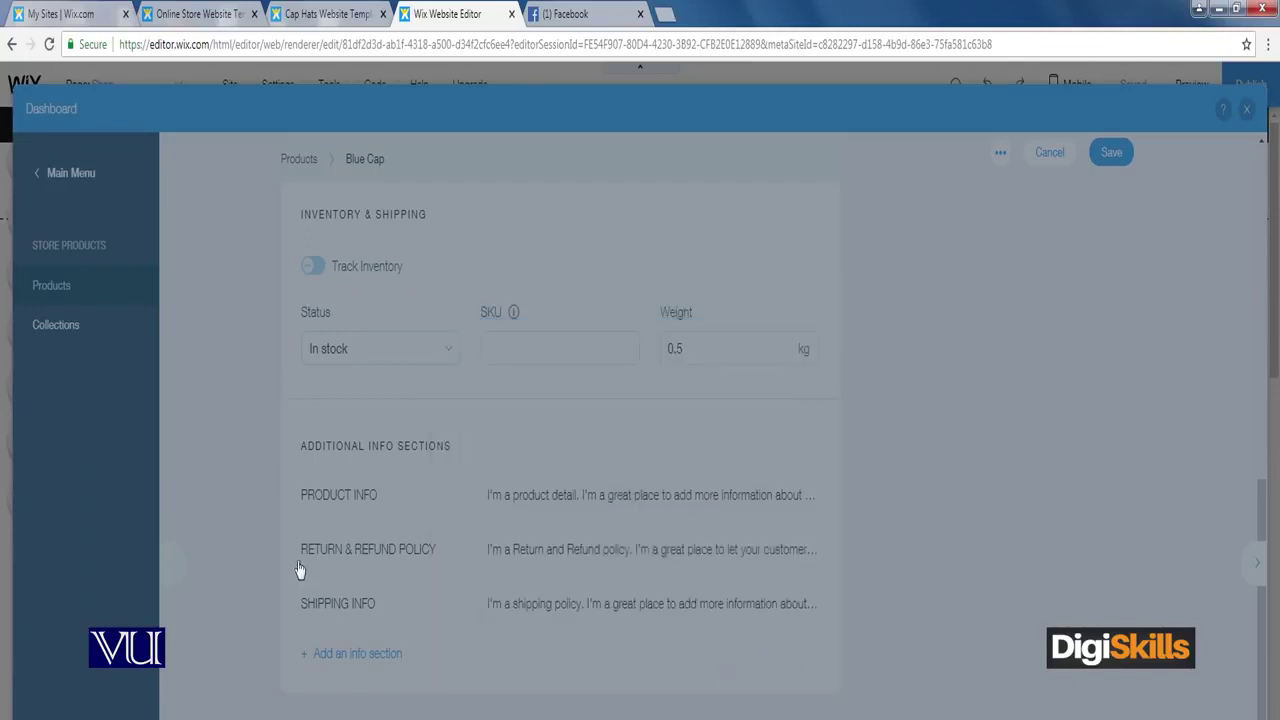
- Review the Blue Cap's custom text and Size option, and try the variant price and inventory switch and the Color display
scroll(918, 676, down, 1)
scroll(920, 678, down, 5)
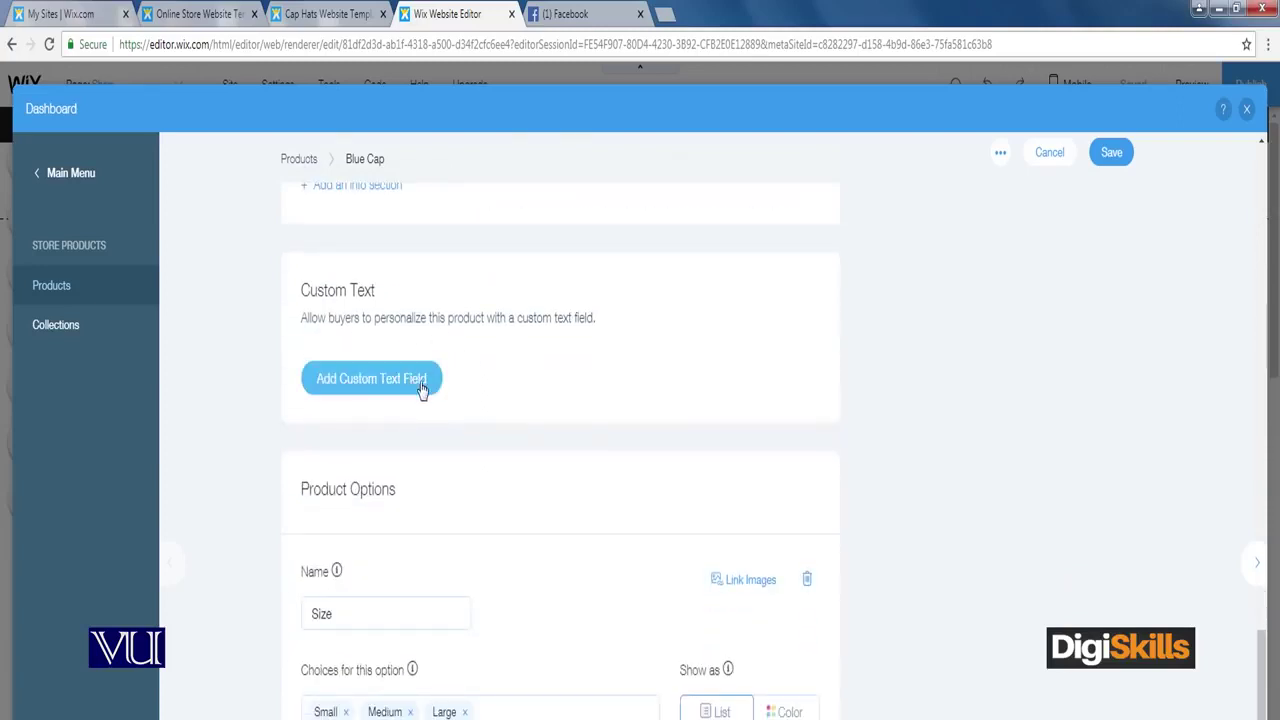
scroll(643, 384, down, 2)
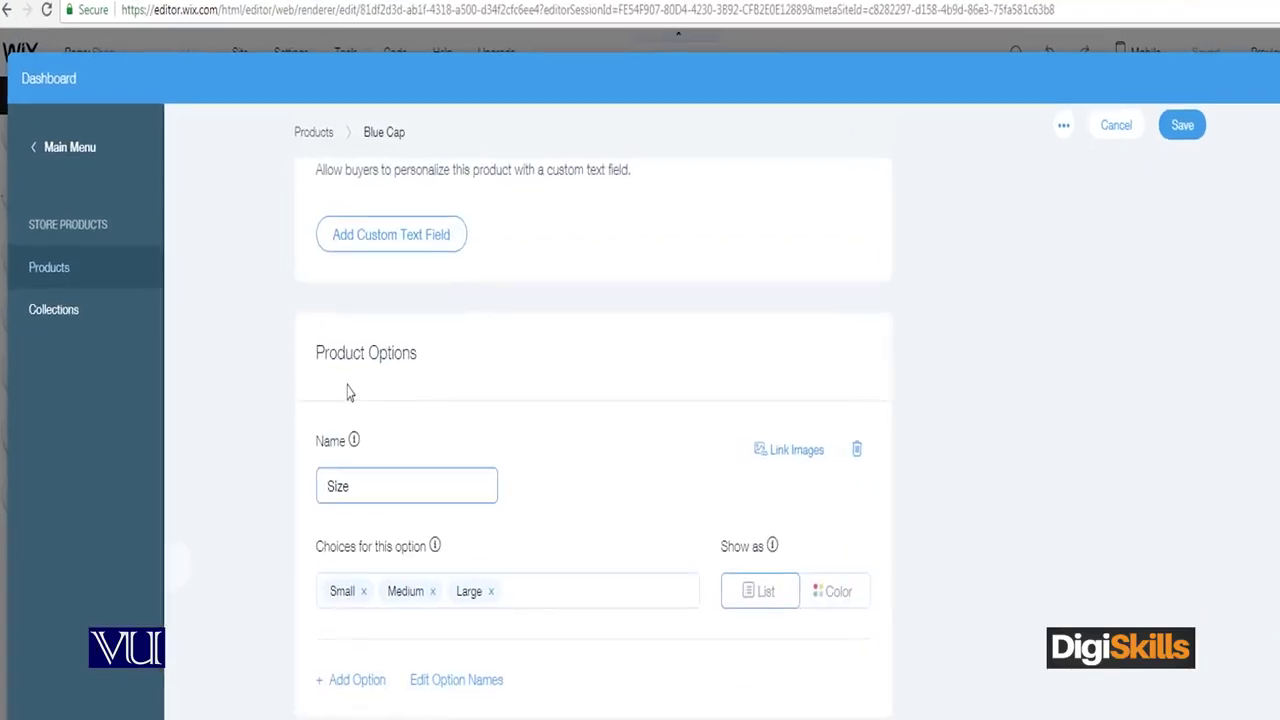
click(390, 613)
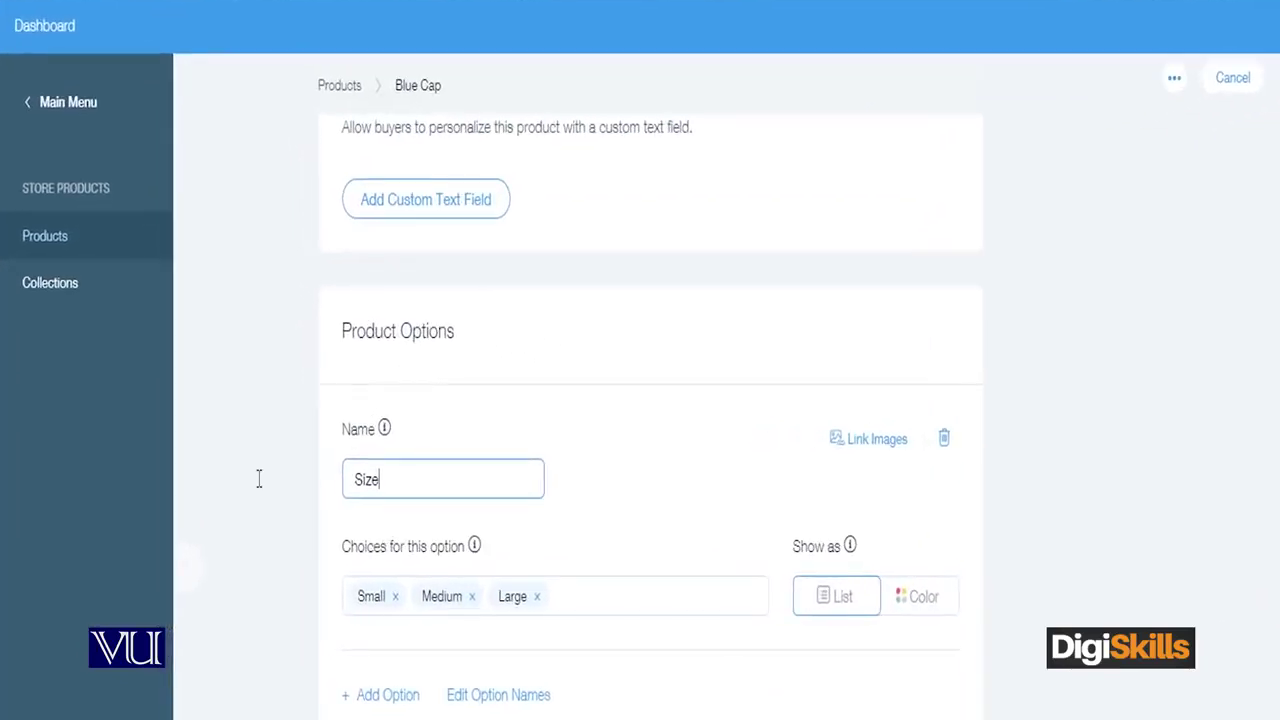
double_click(366, 481)
click(399, 471)
scroll(650, 400, down, 3)
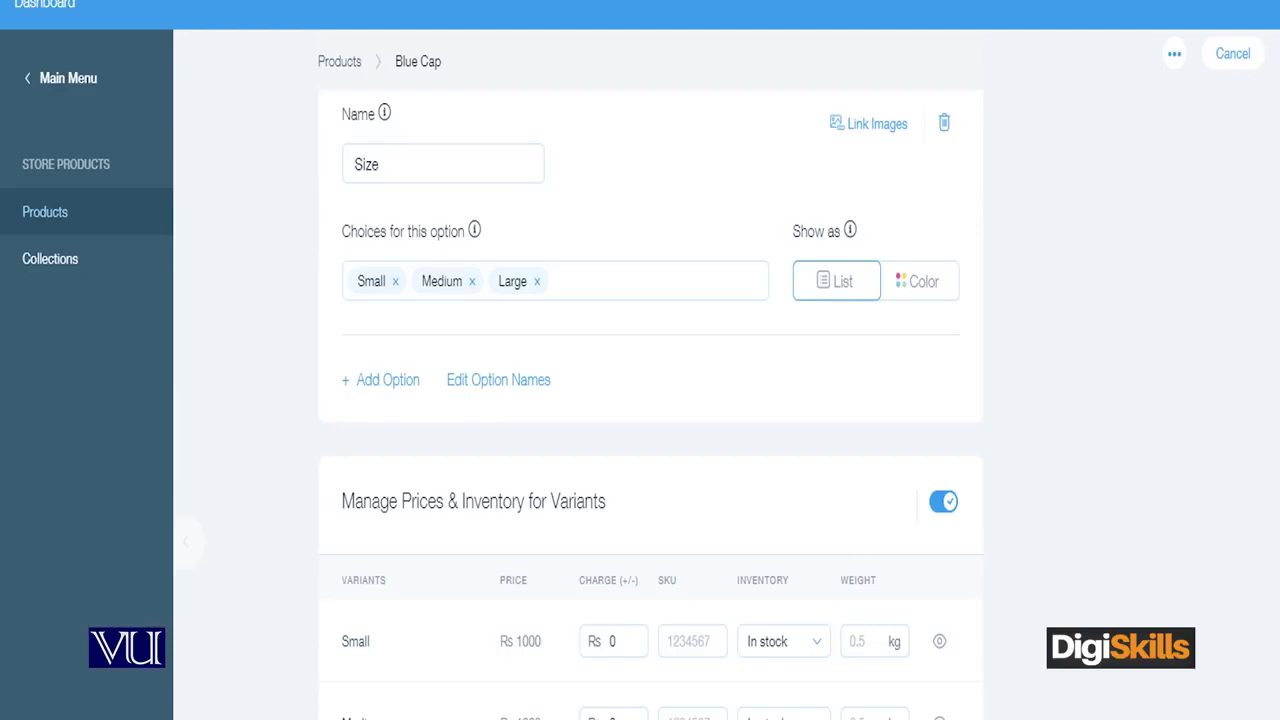
click(943, 505)
click(923, 561)
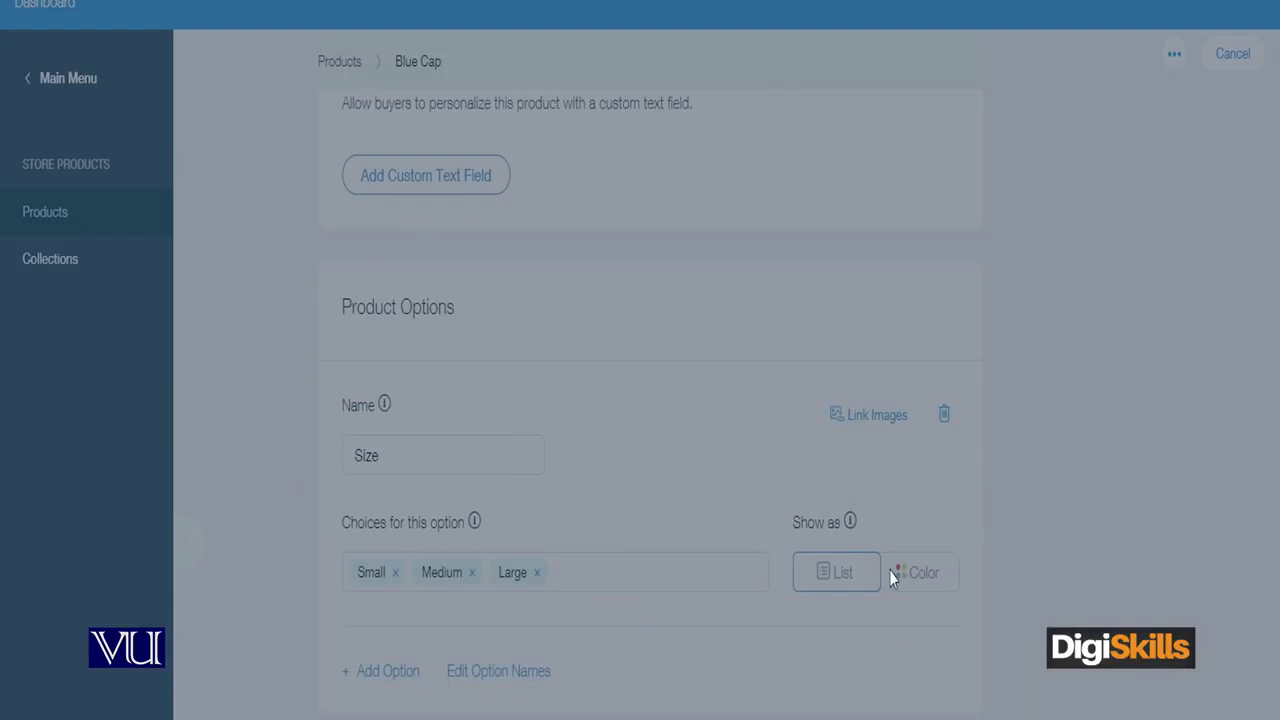
- Save the Blue Cap product and close the store dashboard to return to the site editor
scroll(891, 540, up, 15)
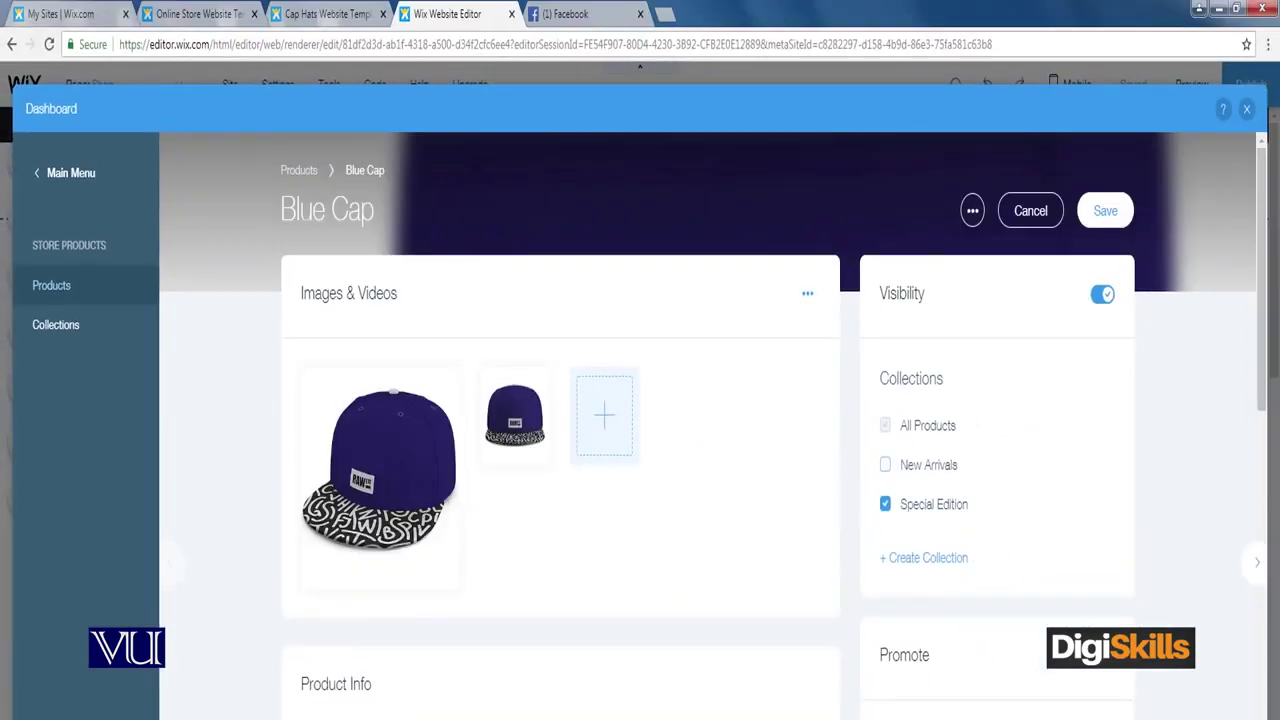
click(1108, 212)
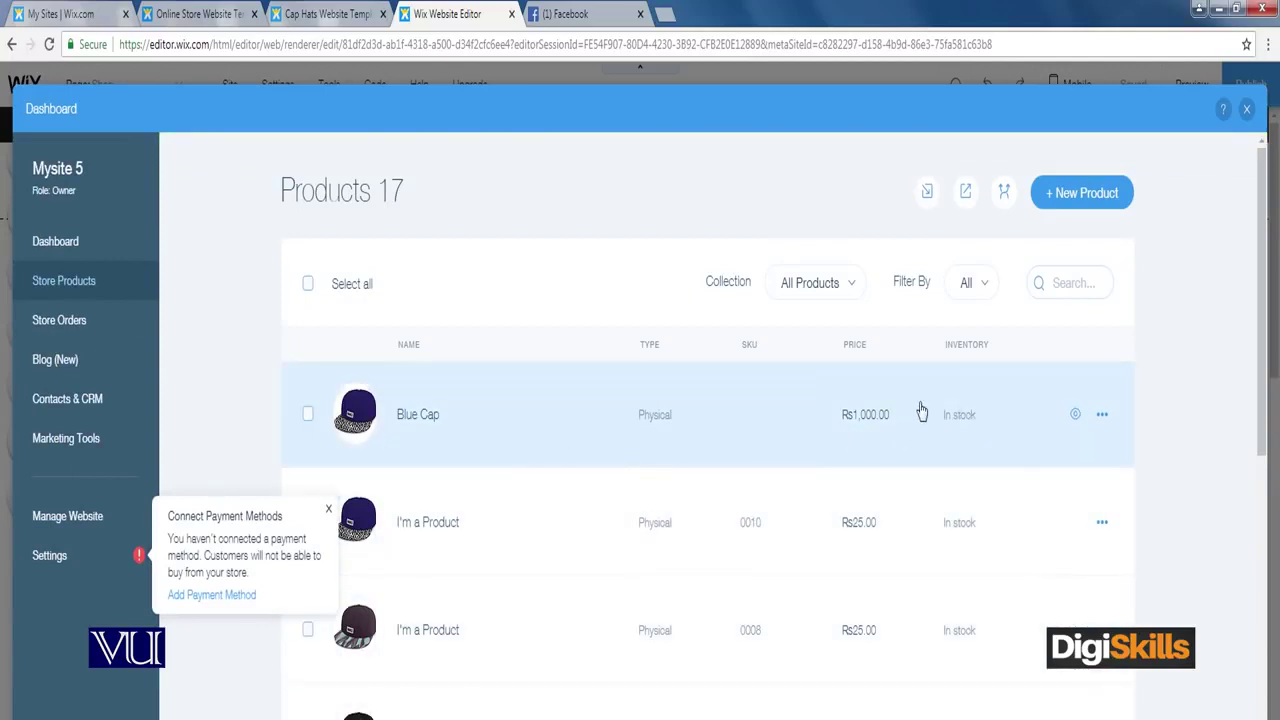
click(1246, 110)
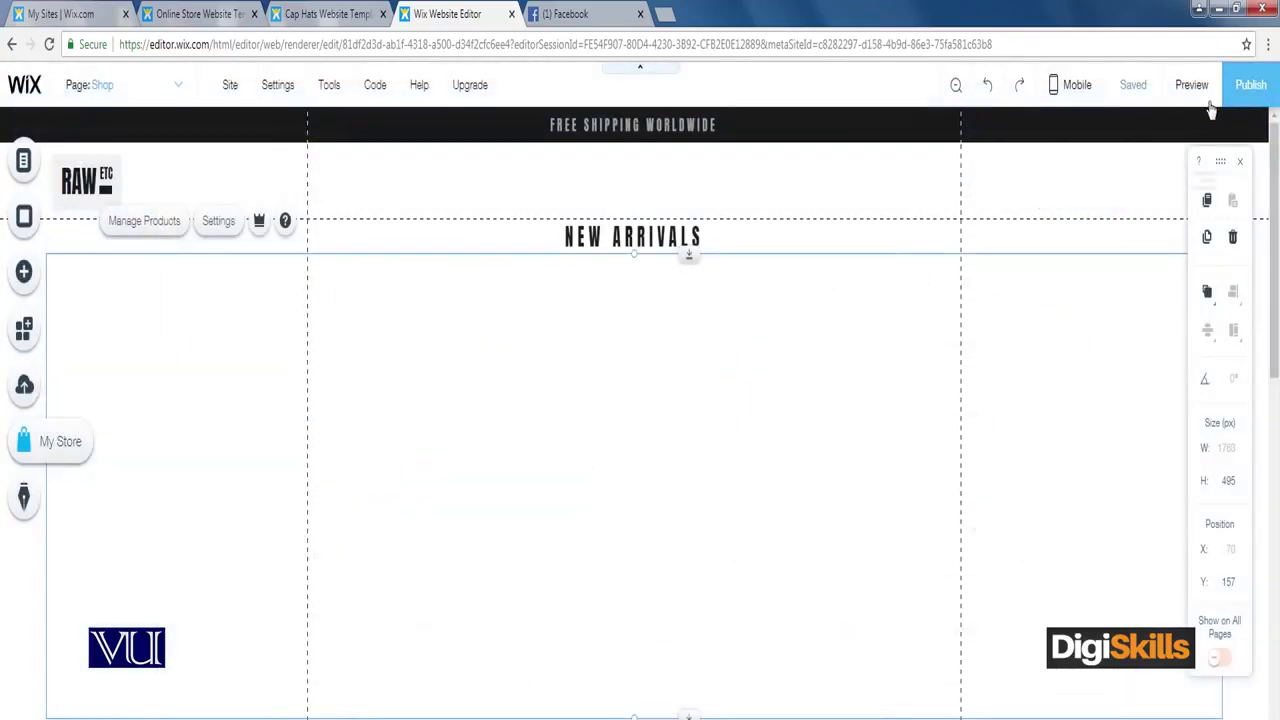
- Preview the site and find the Blue Cap under Shop All on the Shop page
click(1191, 85)
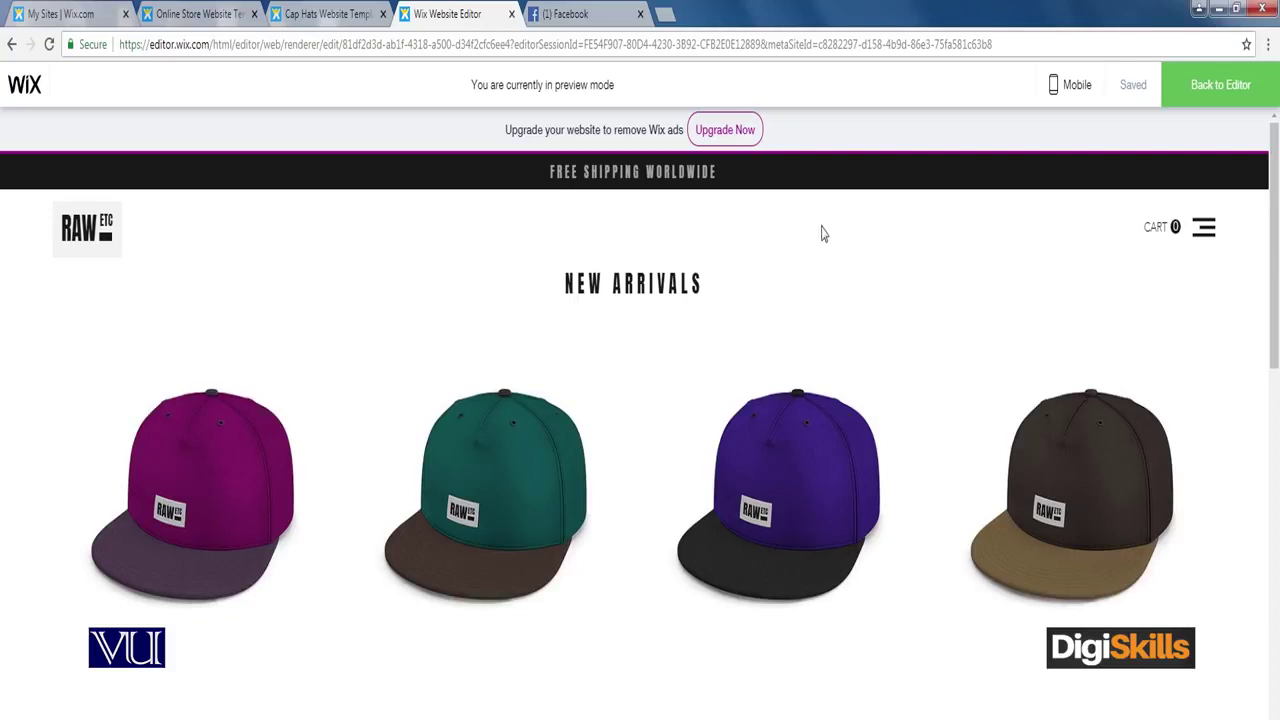
click(1203, 230)
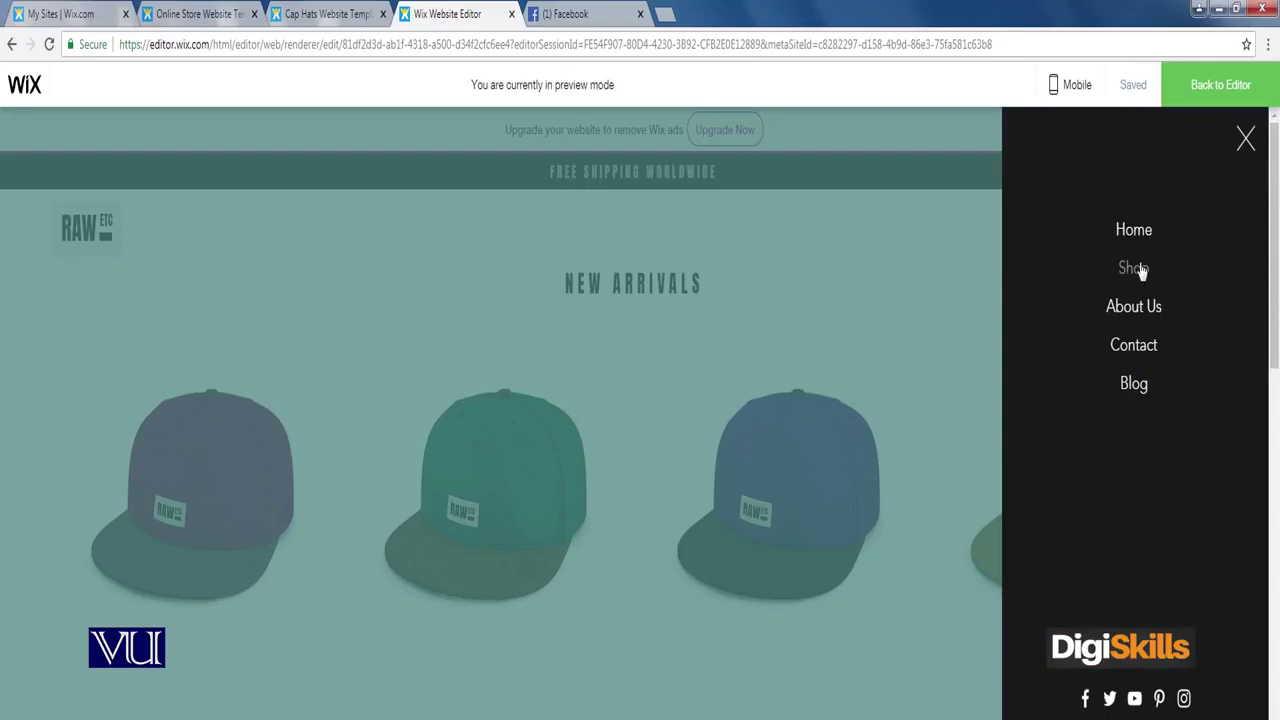
click(1138, 270)
scroll(655, 320, down, 5)
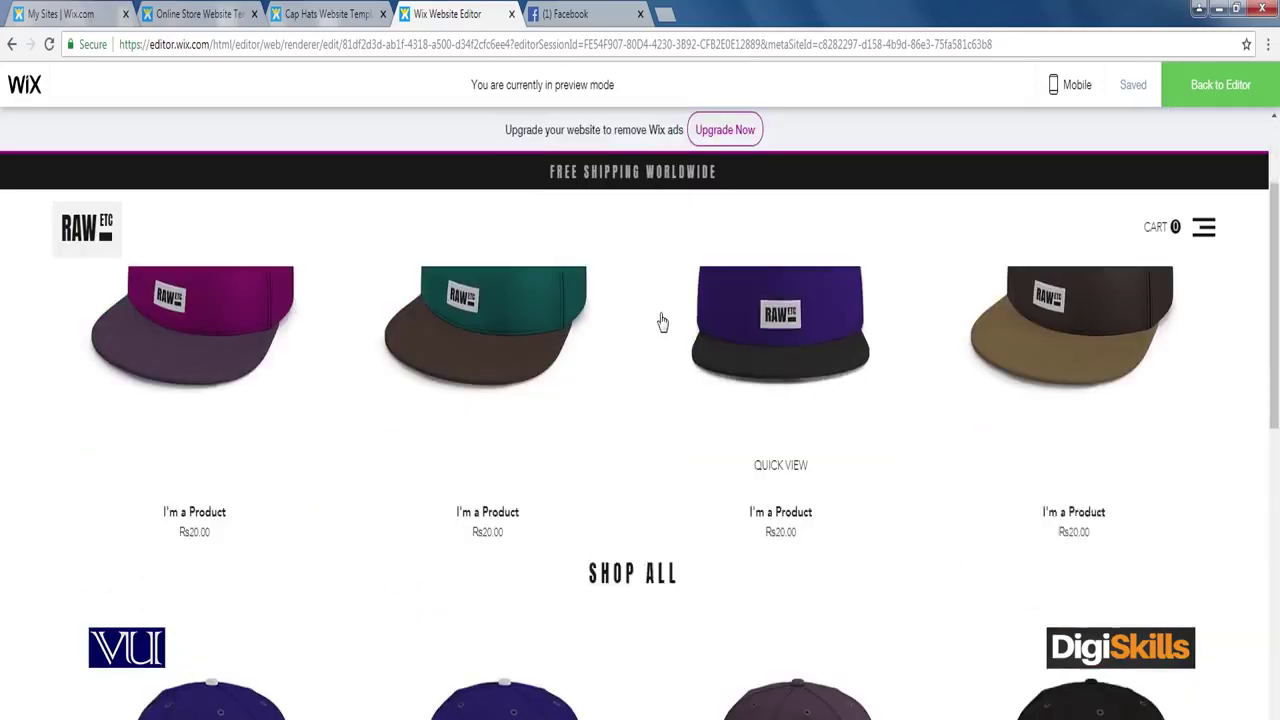
scroll(670, 323, down, 2)
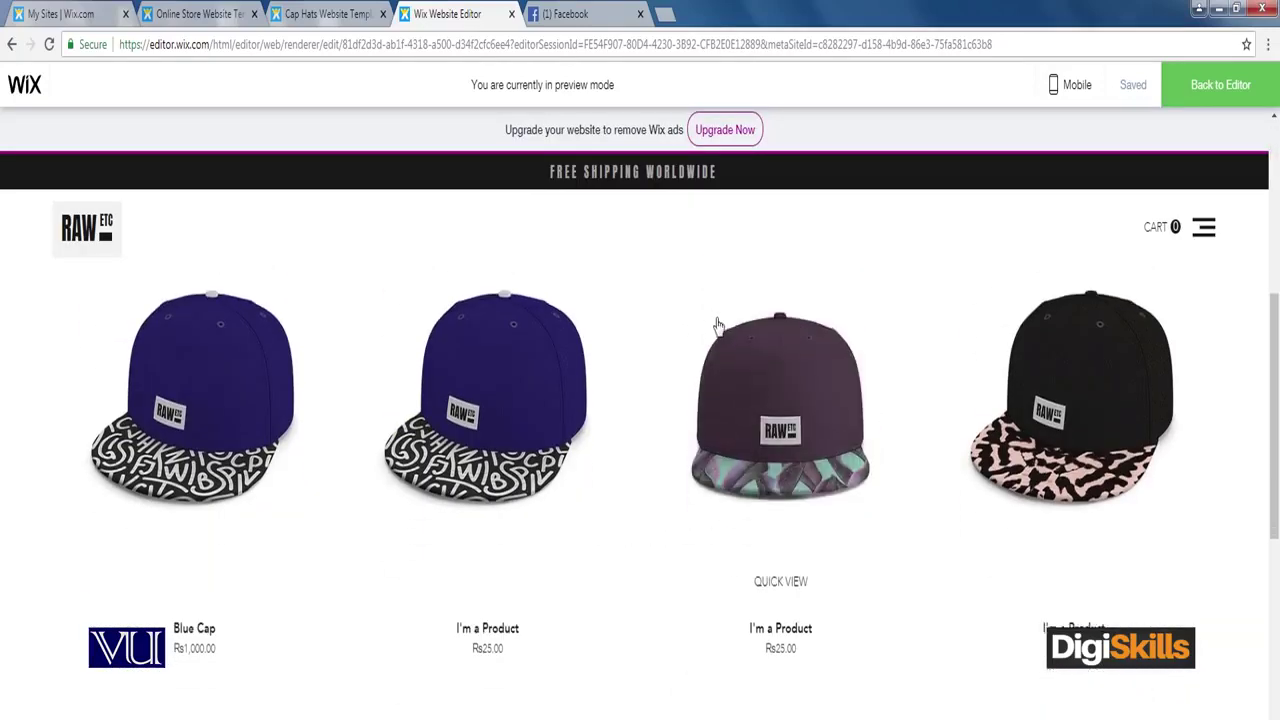
- Open the Blue Cap's product page in the preview, choose size Medium and check the quantity field
click(281, 378)
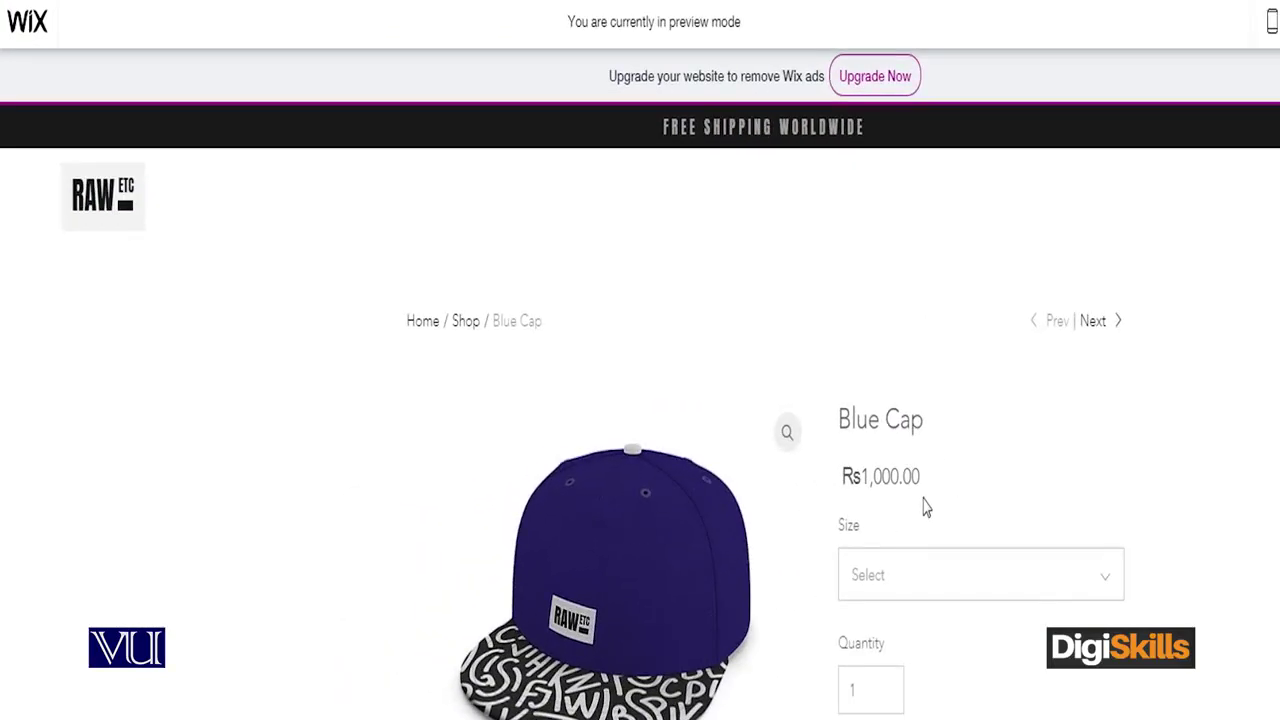
scroll(930, 500, down, 1)
click(931, 484)
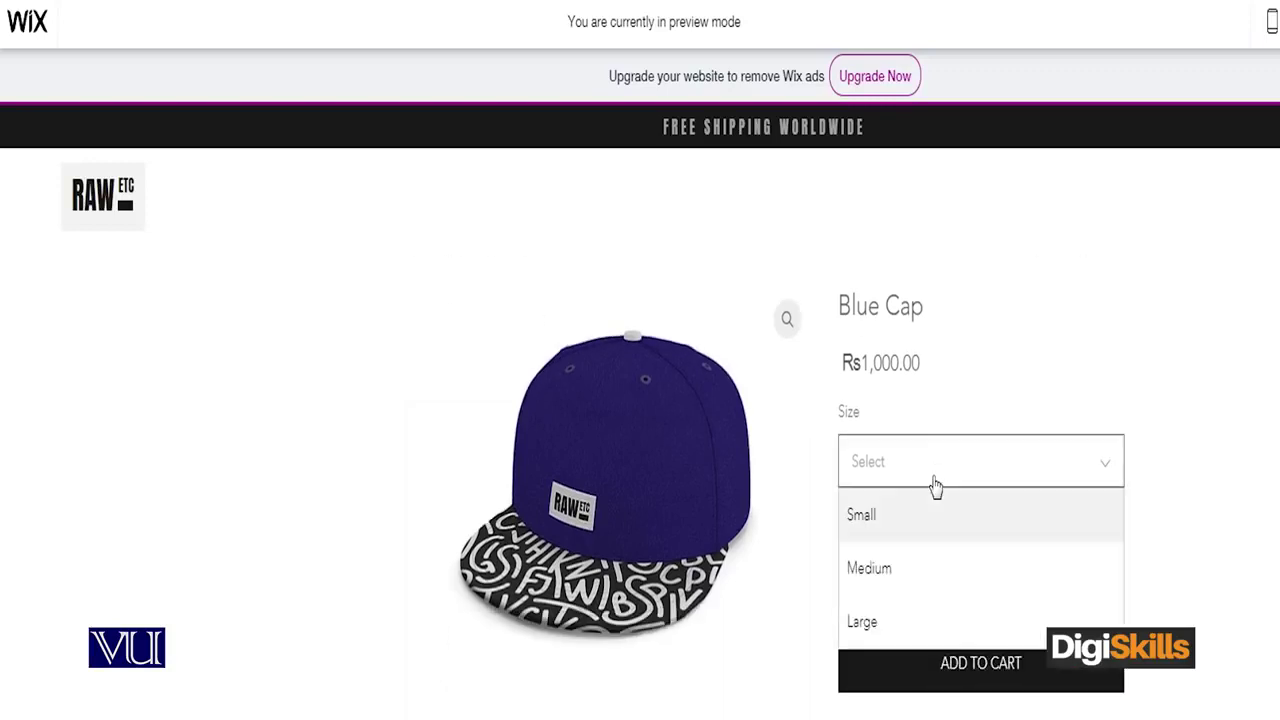
click(943, 572)
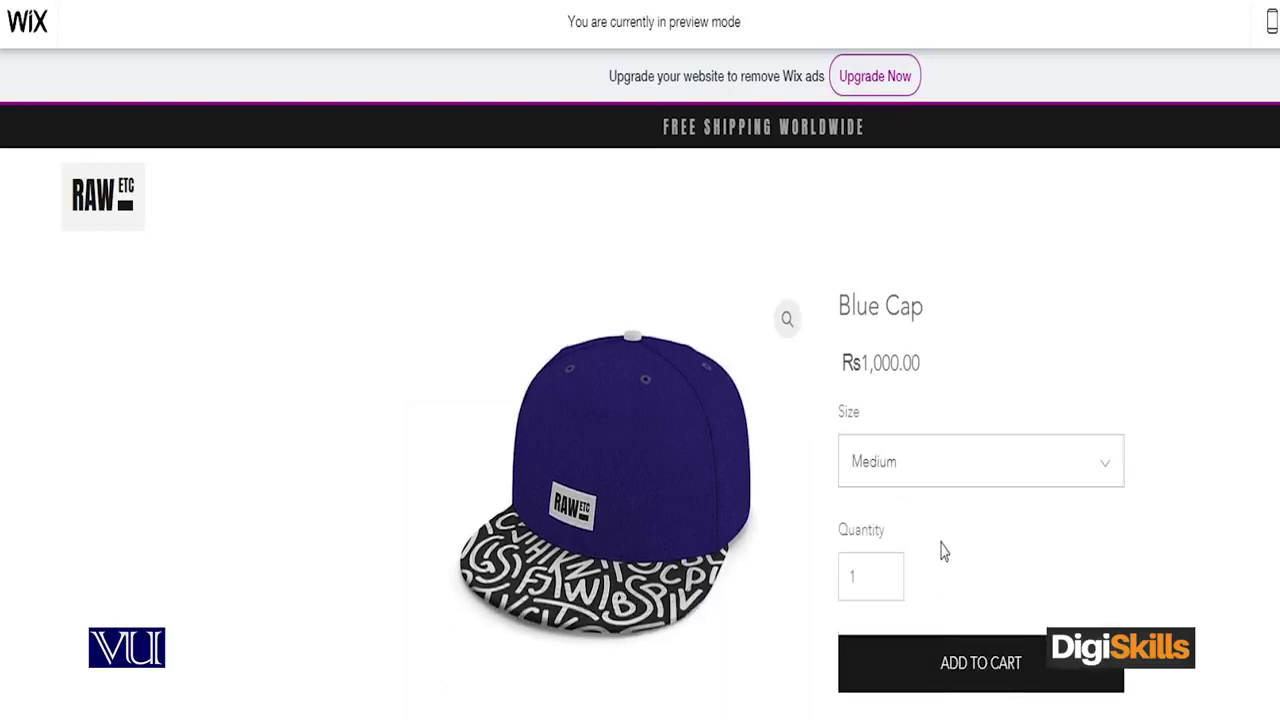
click(868, 580)
- Examine the Blue Cap's description and its Product Info, Return & Refund Policy and Shipping Info sections on the product page
scroll(1063, 549, down, 2)
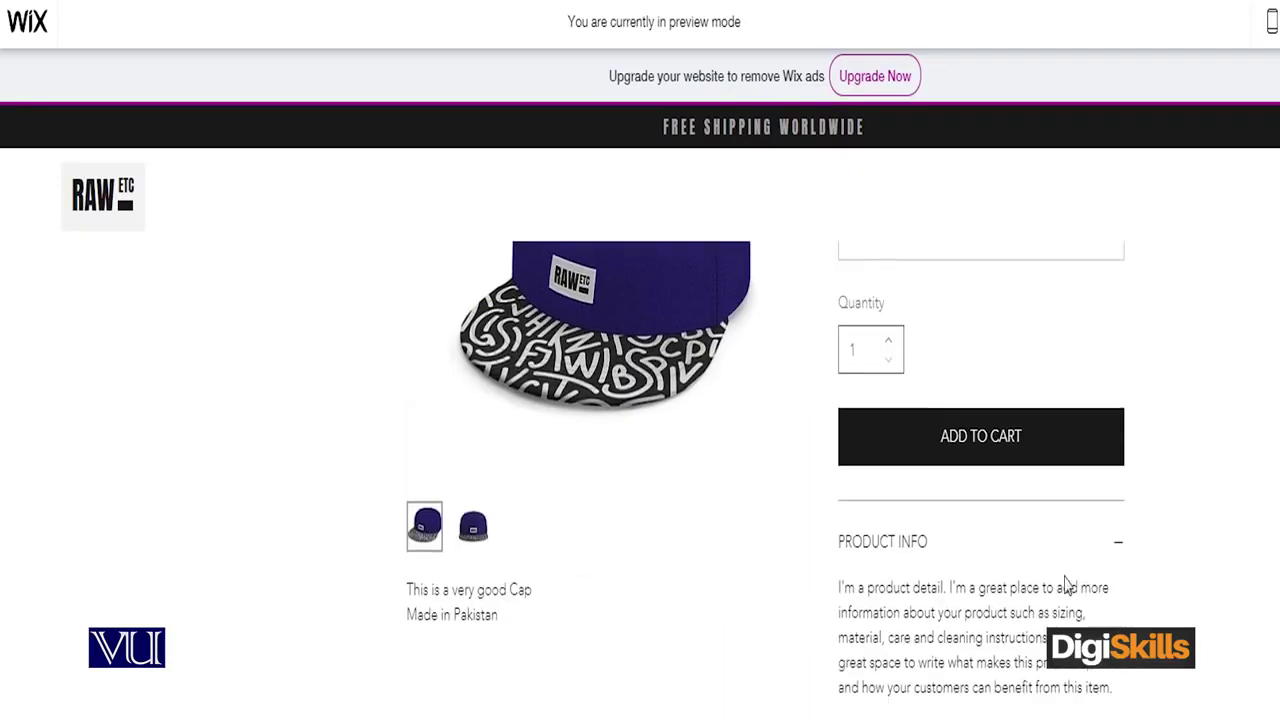
drag(406, 590, 537, 601)
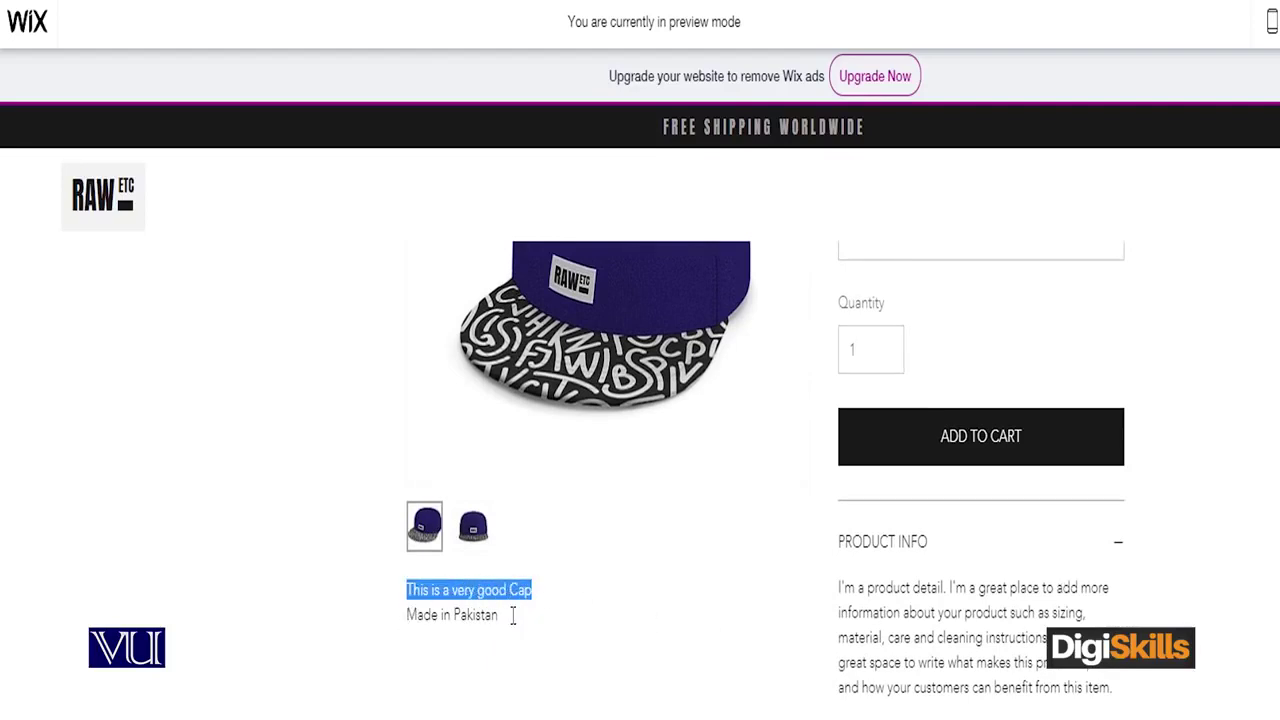
click(562, 605)
drag(838, 588, 849, 589)
drag(762, 565, 931, 611)
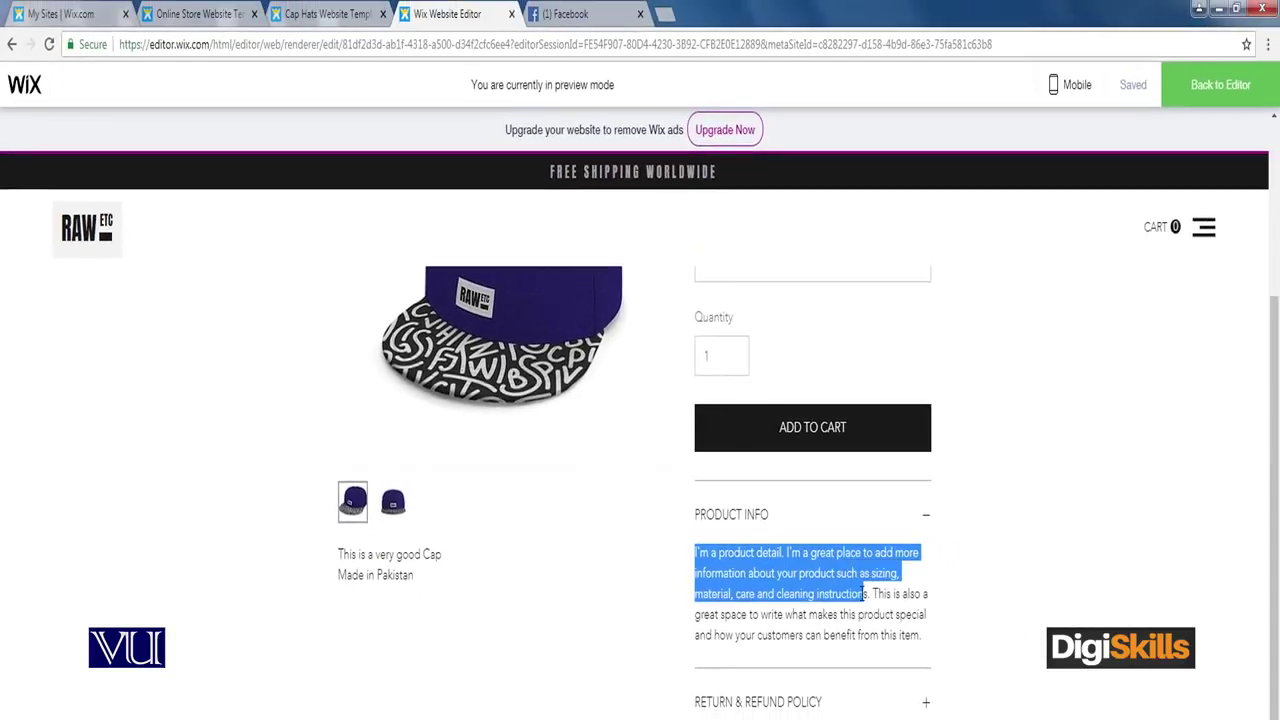
click(851, 710)
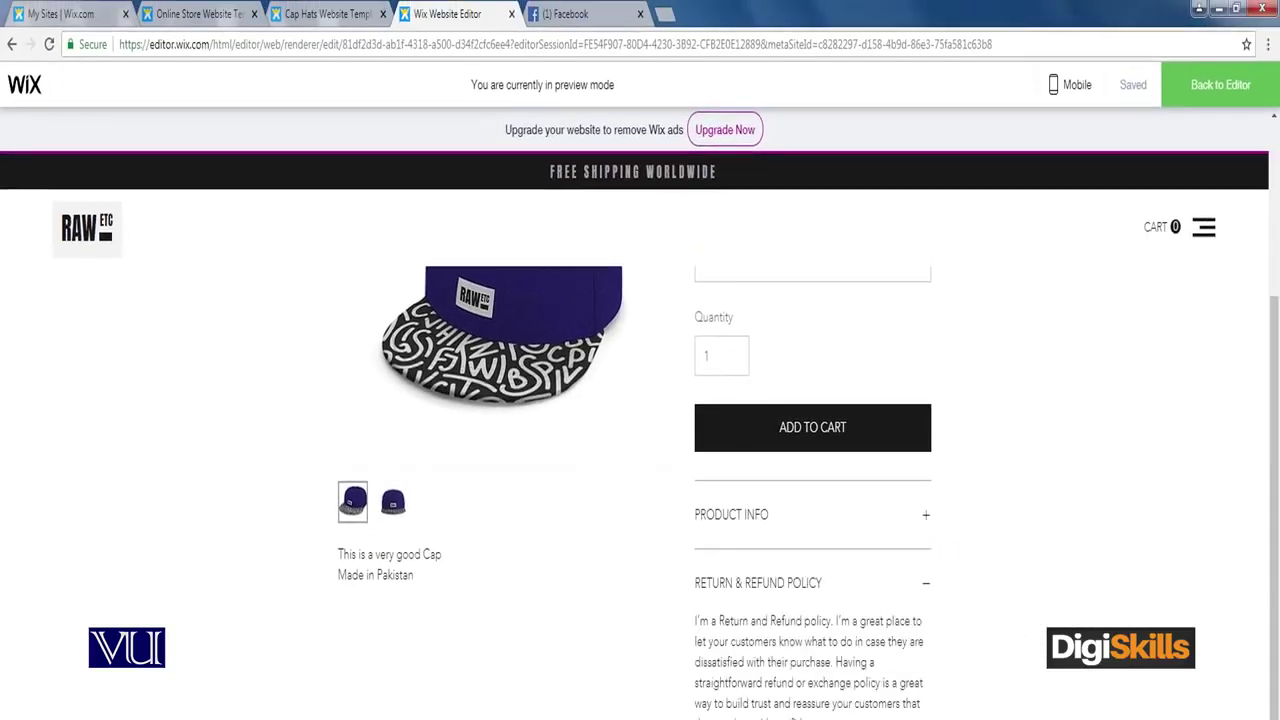
scroll(994, 694, down, 2)
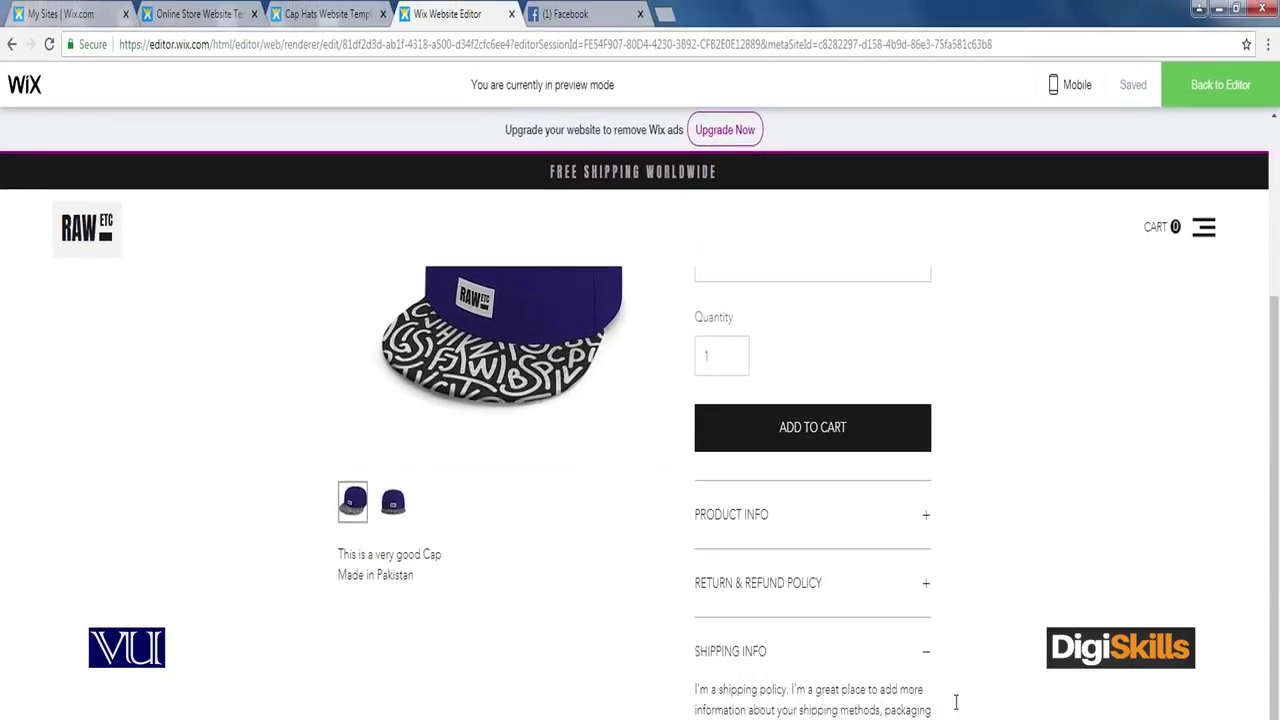
- Add one Medium Blue Cap to the cart in the preview, check the cart and close it
scroll(946, 705, up, 5)
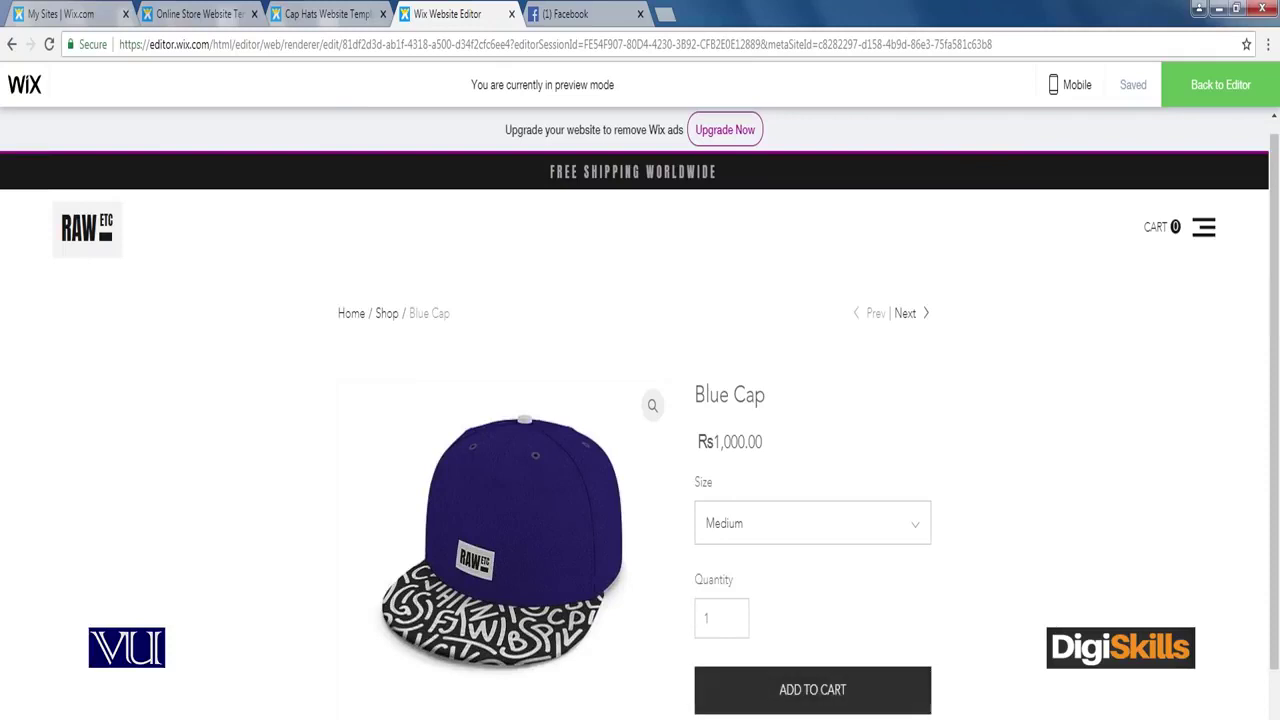
click(773, 706)
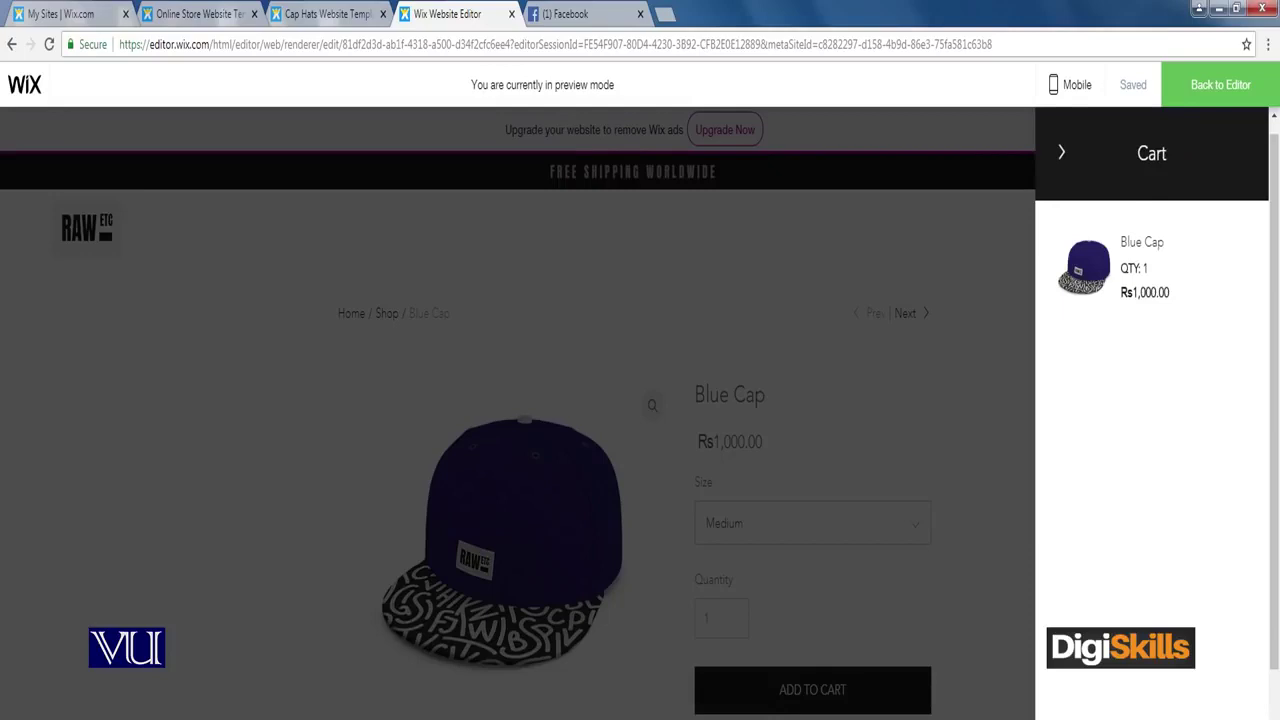
click(979, 447)
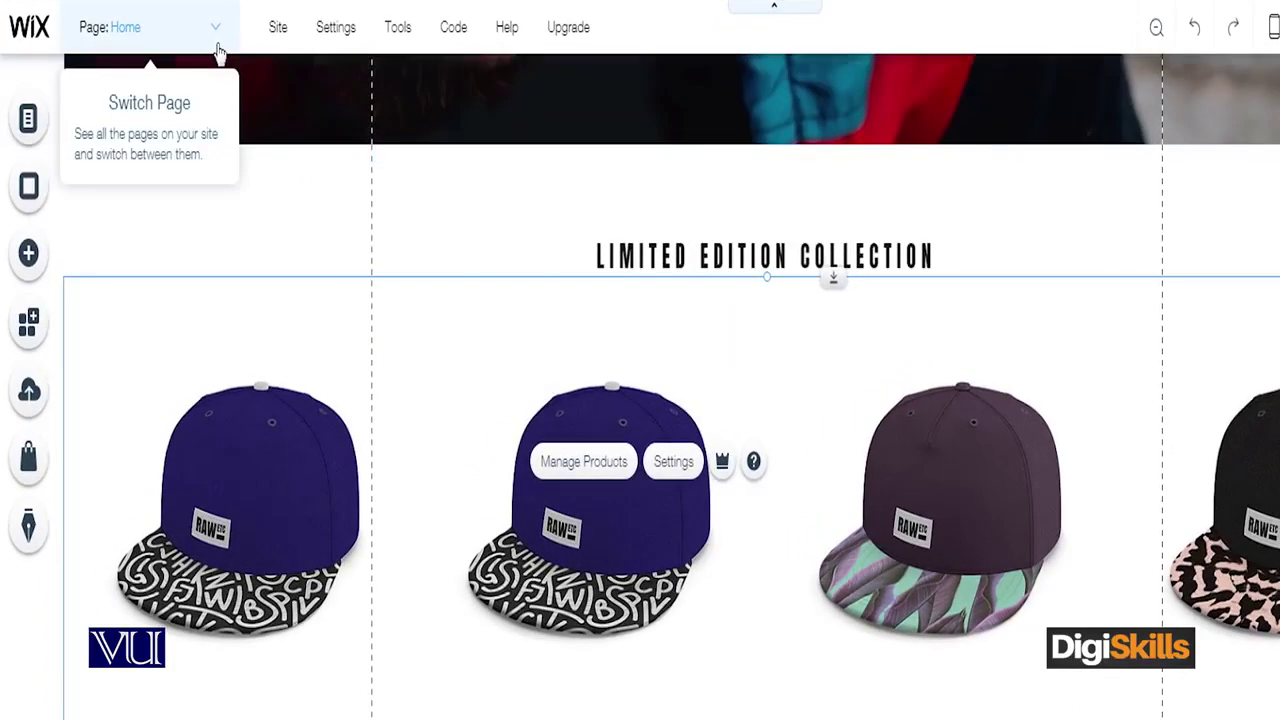
- Open the list of site pages from the Home page in the editor
click(218, 50)
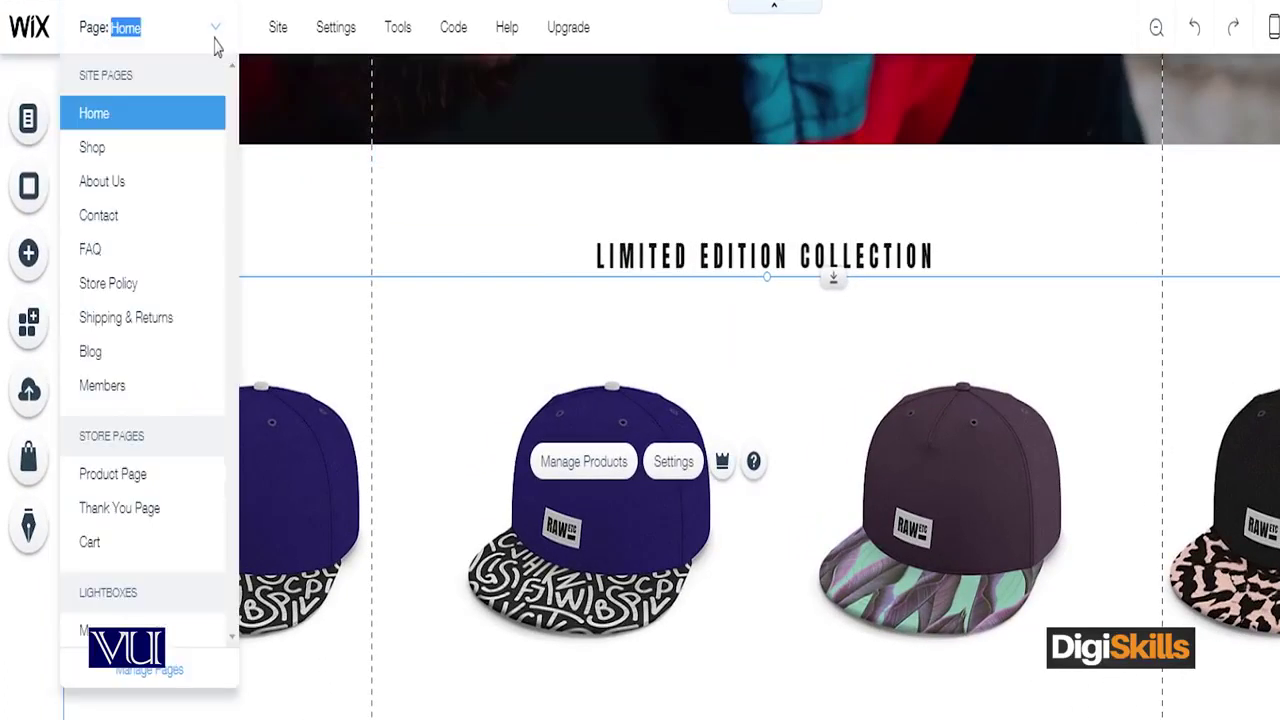